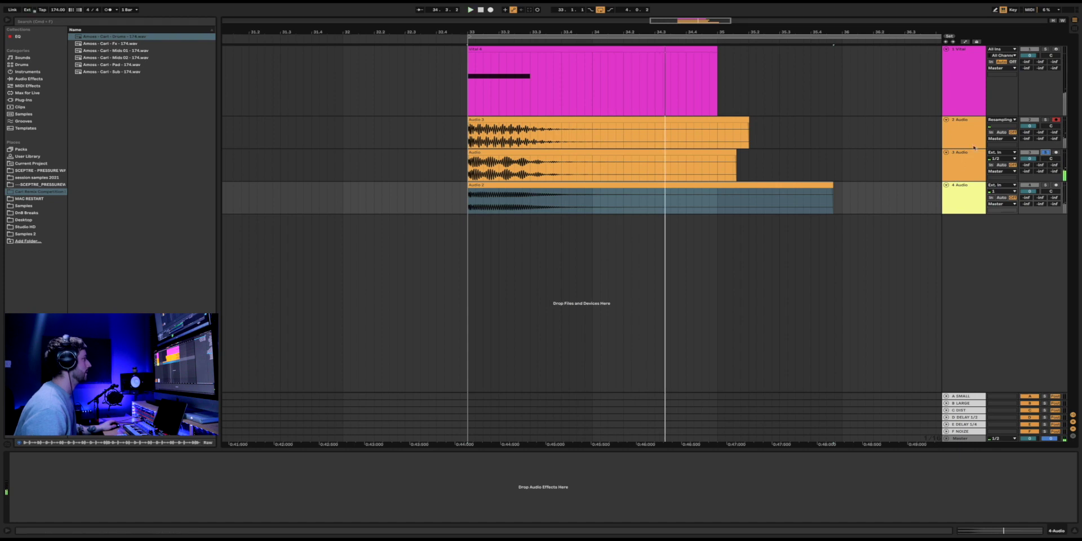
Open the Vital synth on the pink MIDI track and initialize its preset
click(505, 120)
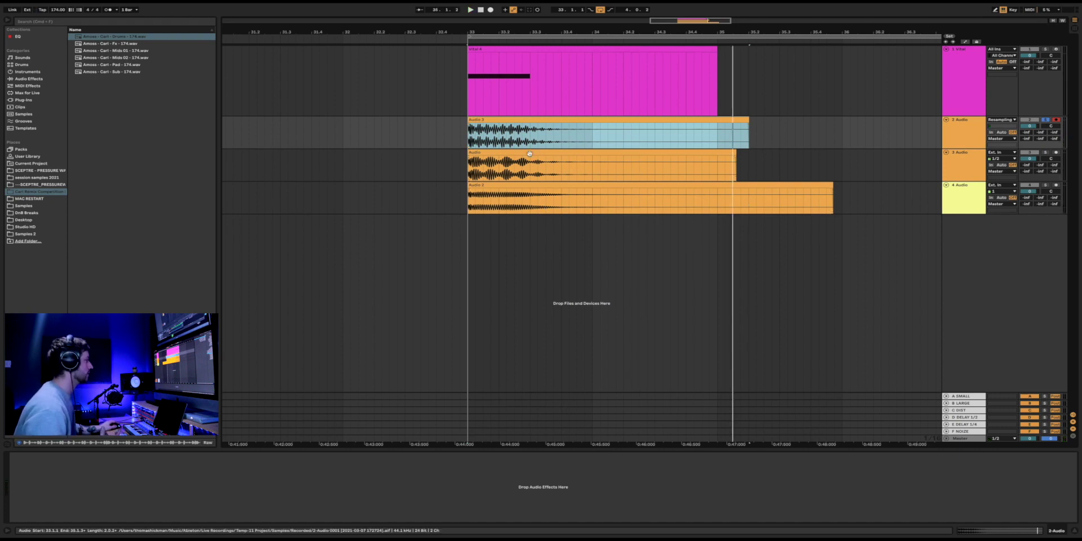
click(693, 72)
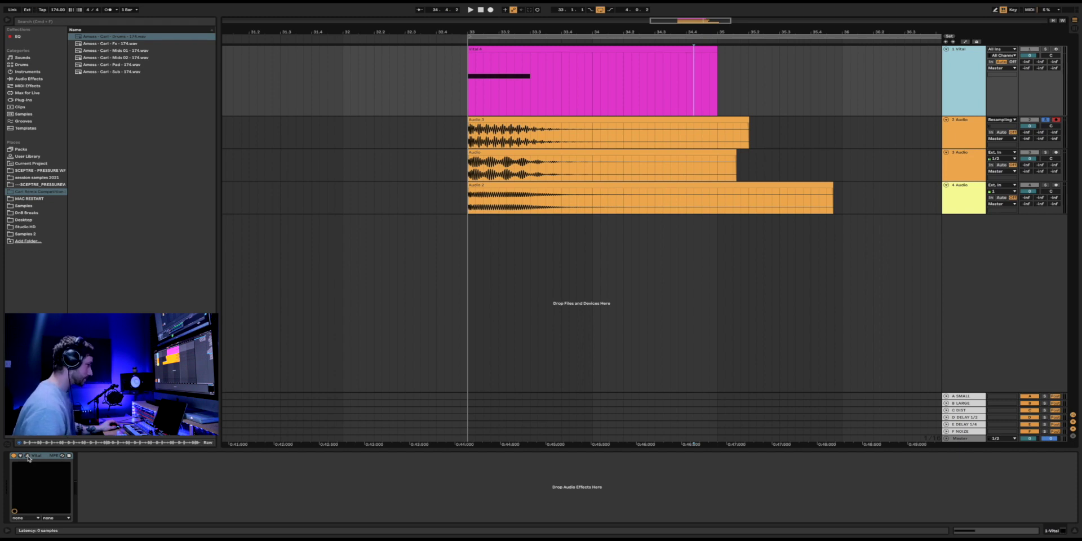
click(27, 456)
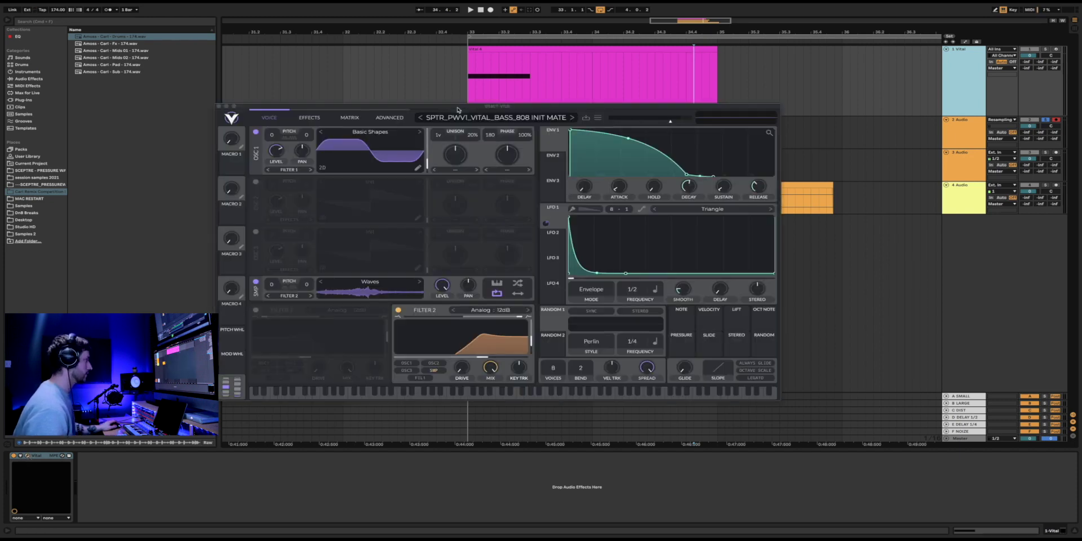
drag(459, 108, 546, 108)
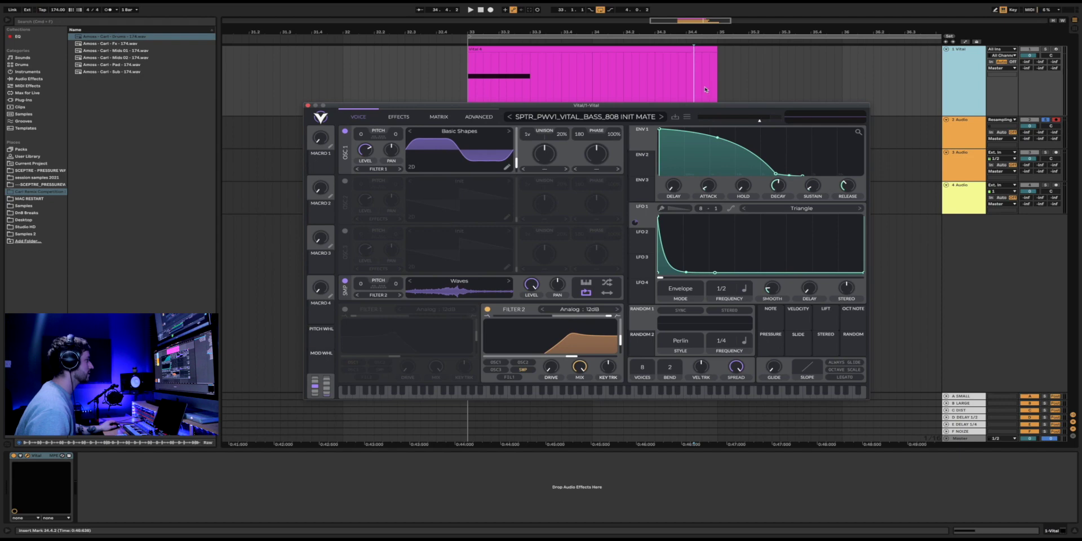
click(687, 118)
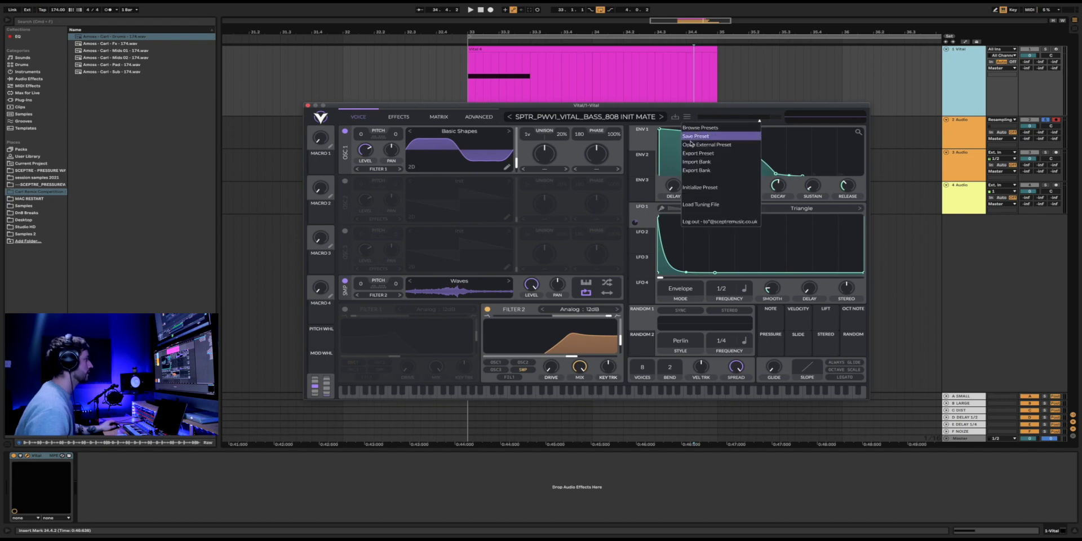
click(699, 189)
Delete the three audio tracks, leaving only the Vital MIDI track
drag(624, 104, 583, 88)
click(967, 204)
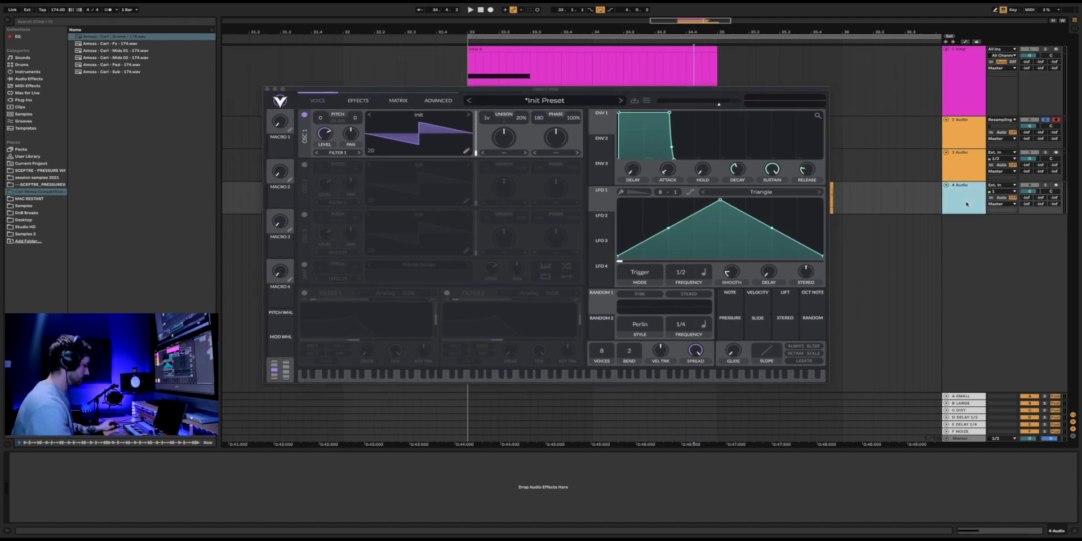
key(Delete)
key(Delete)
key(Delete)
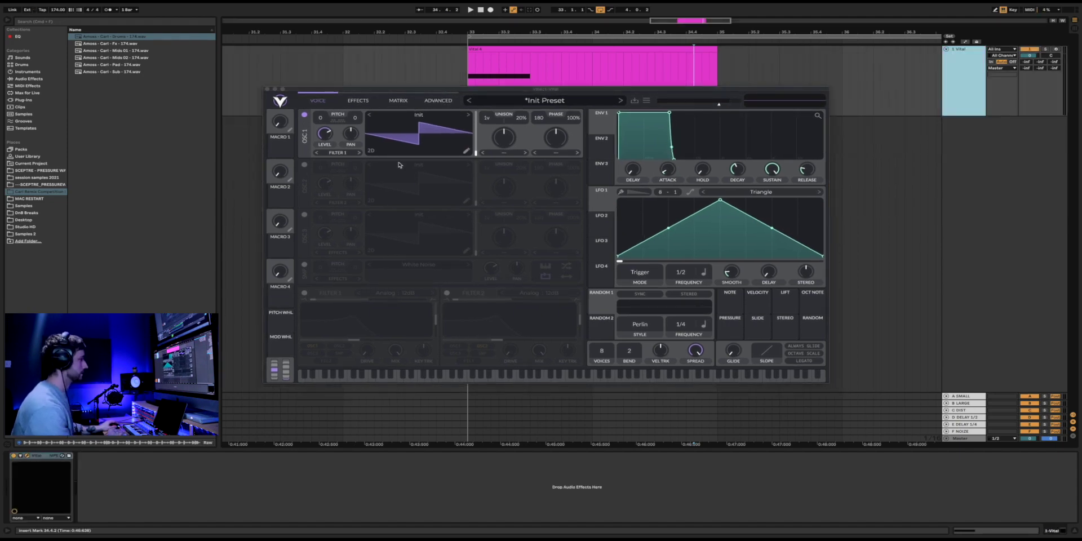
Load the Basic Shapes wavetable in oscillator 1 and set its frame position to about 34.90
drag(395, 89, 526, 146)
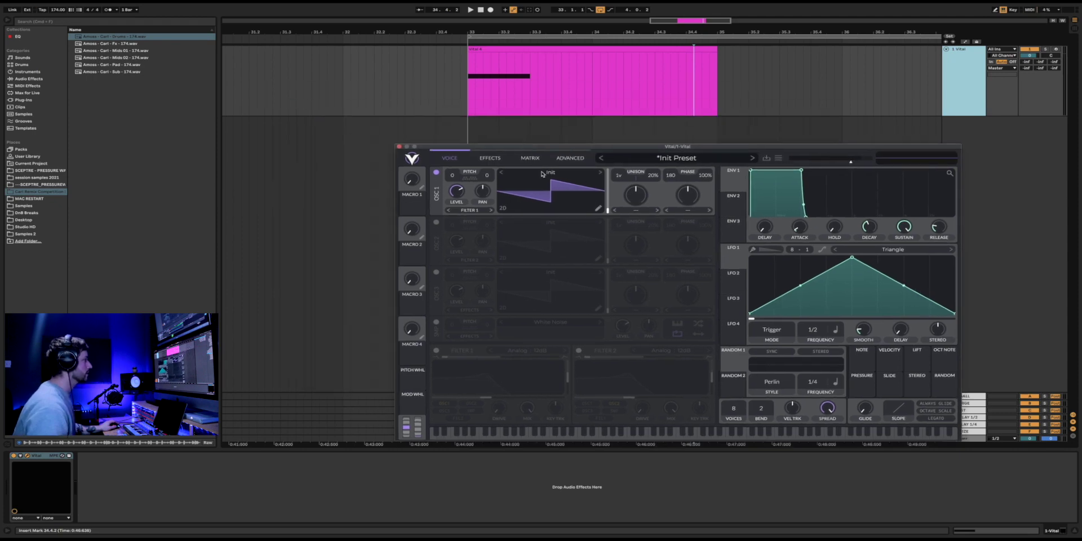
click(542, 174)
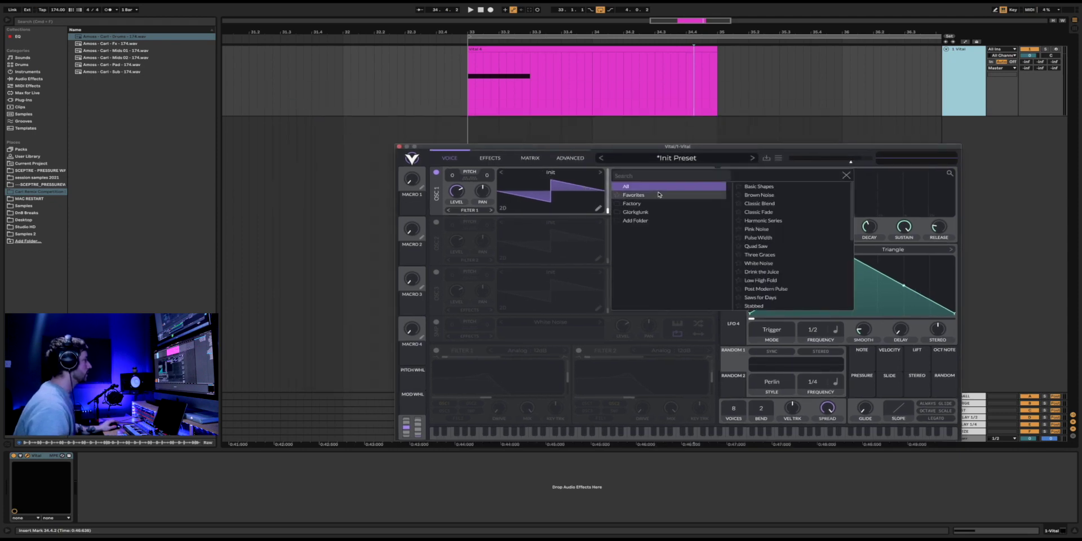
click(759, 186)
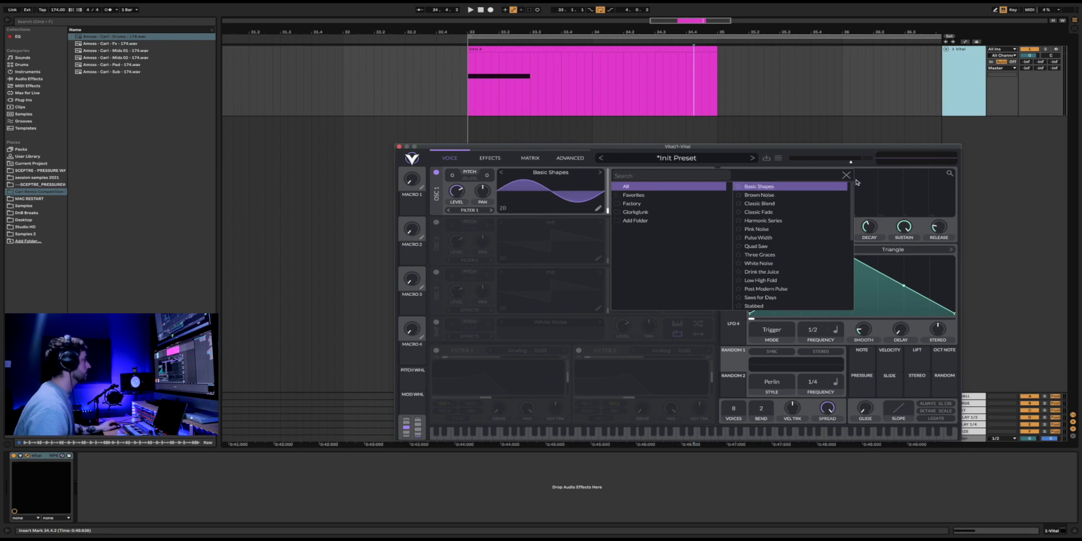
click(846, 175)
drag(558, 189, 581, 191)
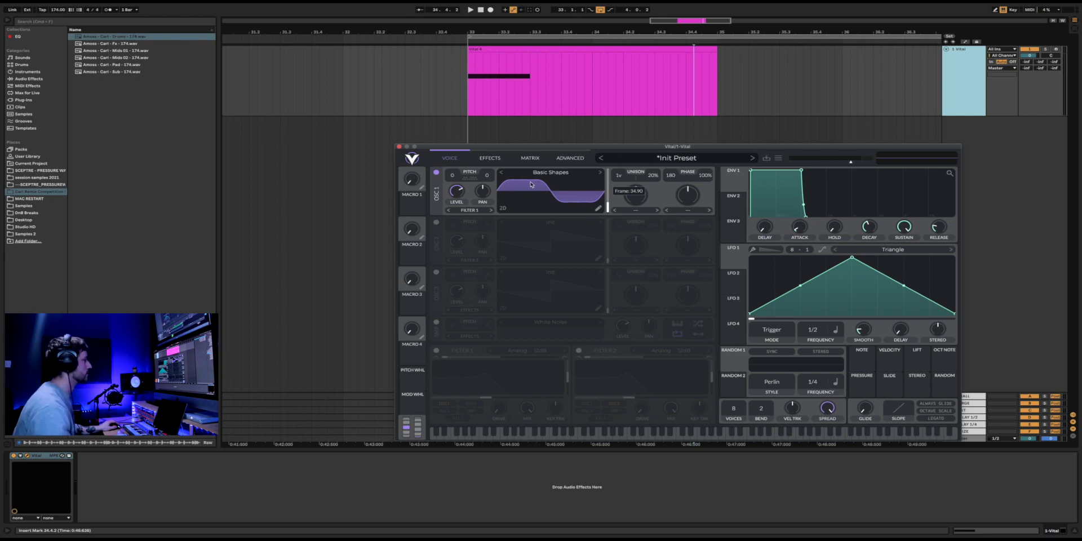
Set oscillator 1's phase randomization to 0% and audition the MIDI clip
click(612, 51)
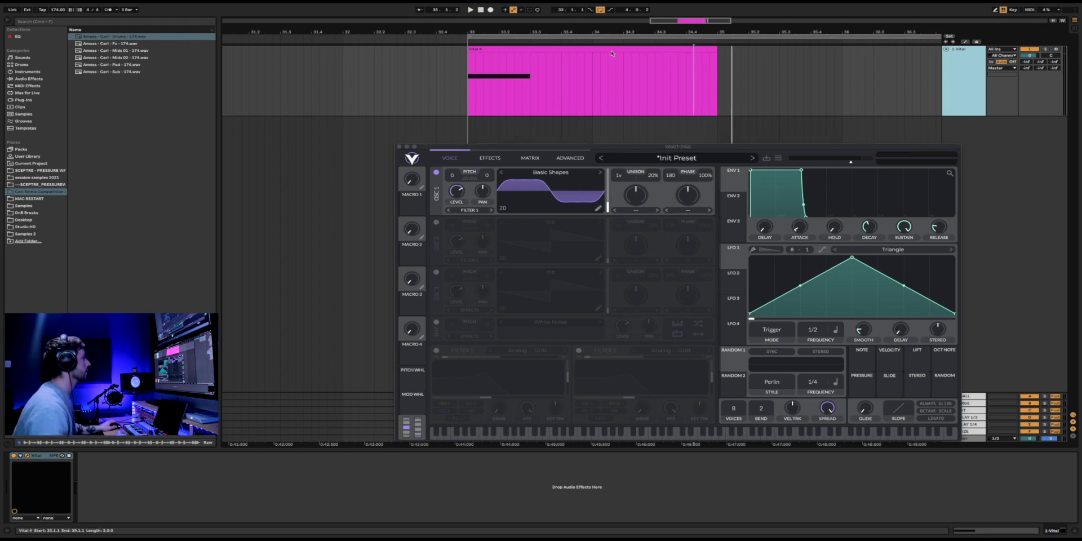
key(space)
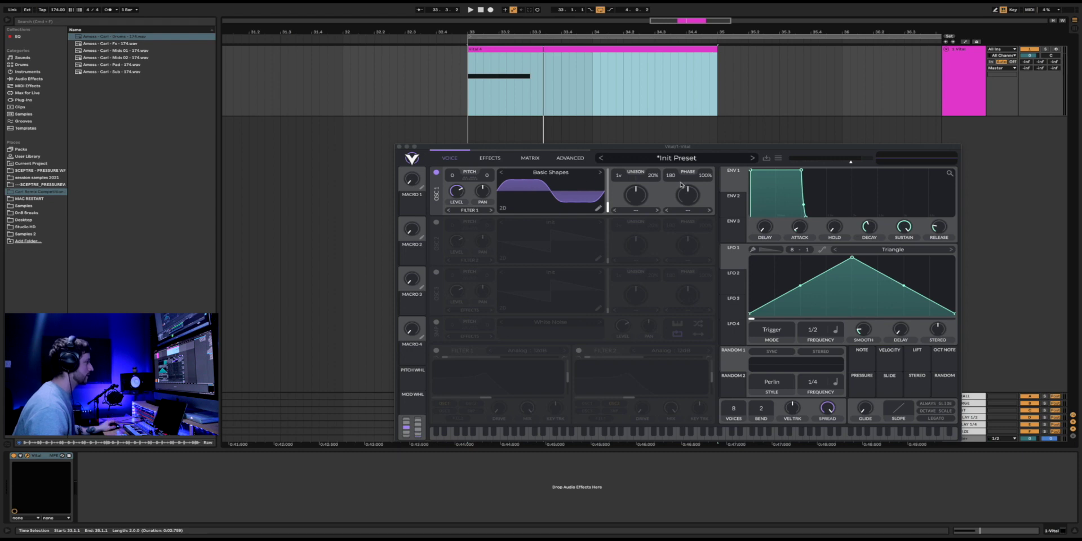
drag(706, 179, 706, 183)
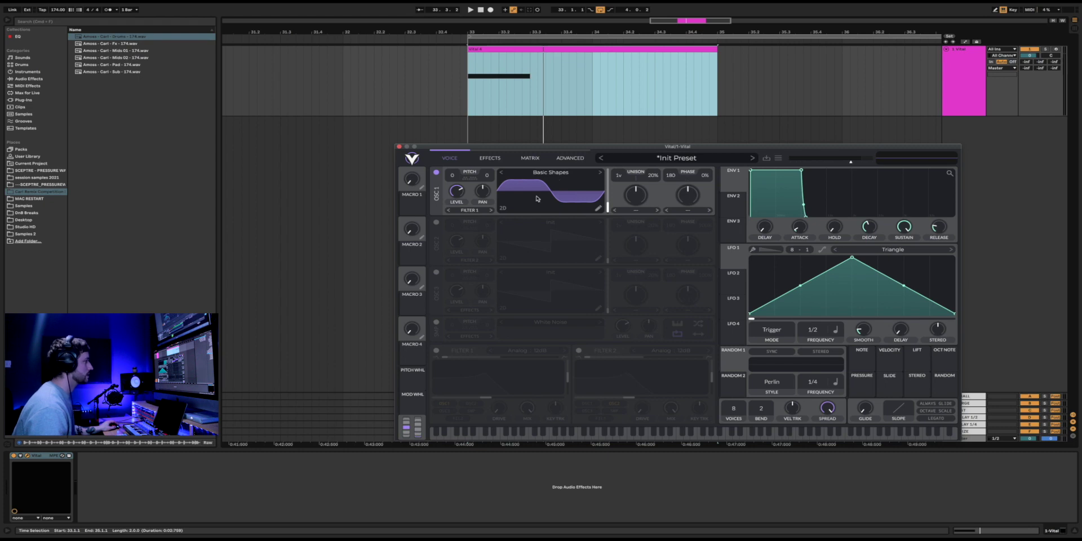
key(space)
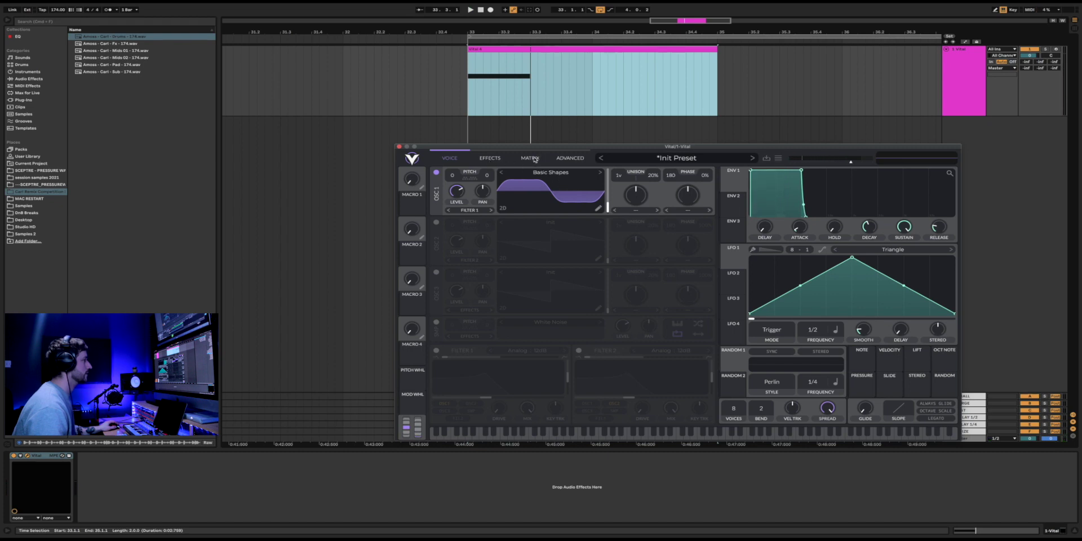
Enable the Soft Clip distortion effect, raise its drive to about 14 dB and audition the sound
click(489, 159)
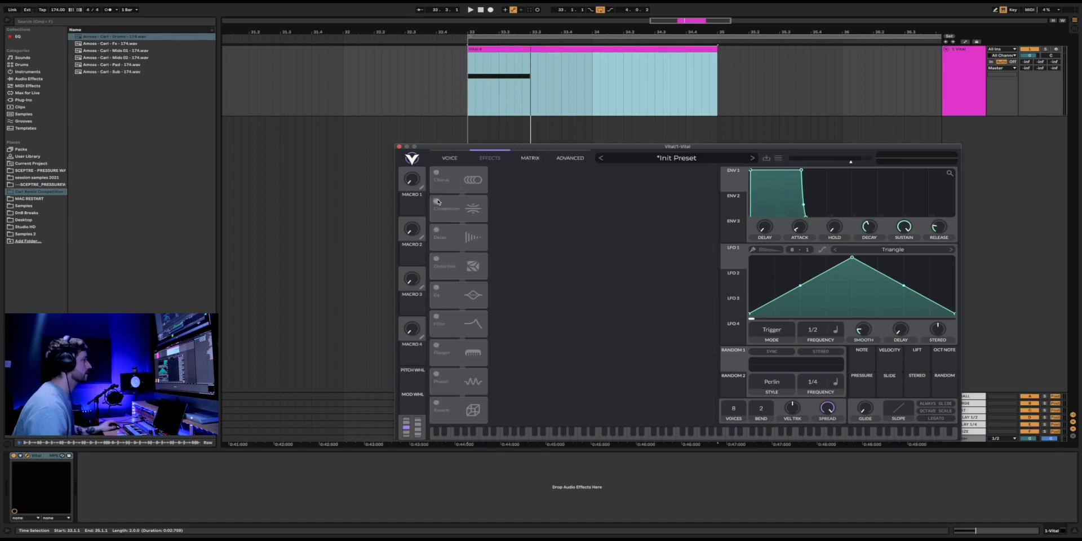
click(436, 258)
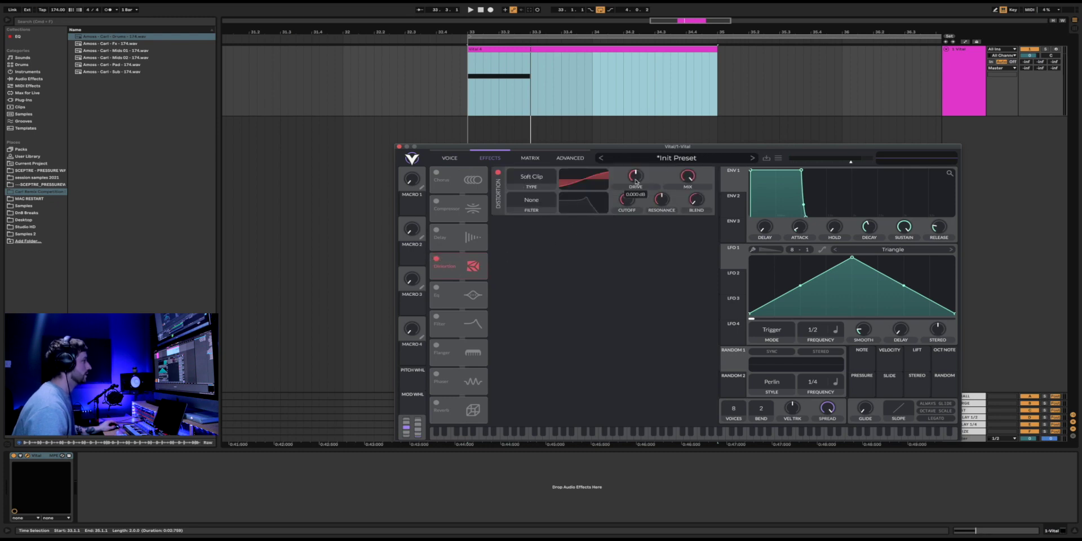
drag(642, 180, 639, 174)
key(space)
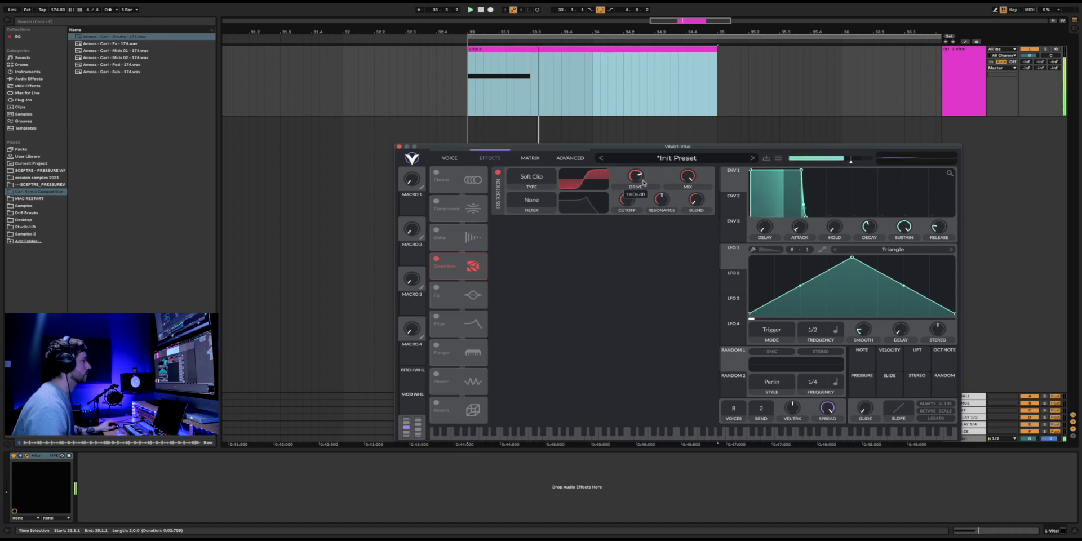
key(space)
Enable the chorus effect and place it after the distortion in the effects chain
key(space)
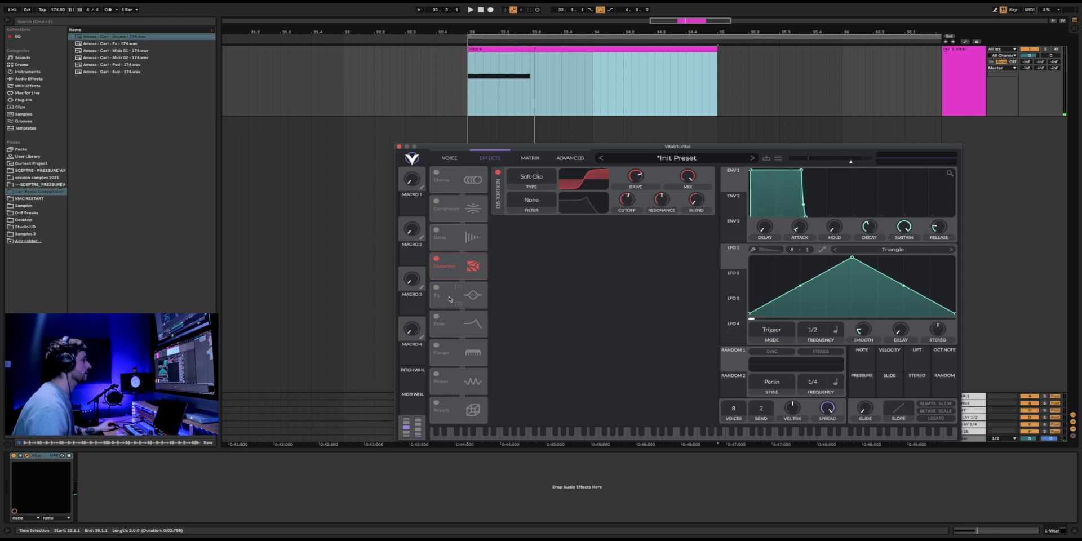
click(436, 172)
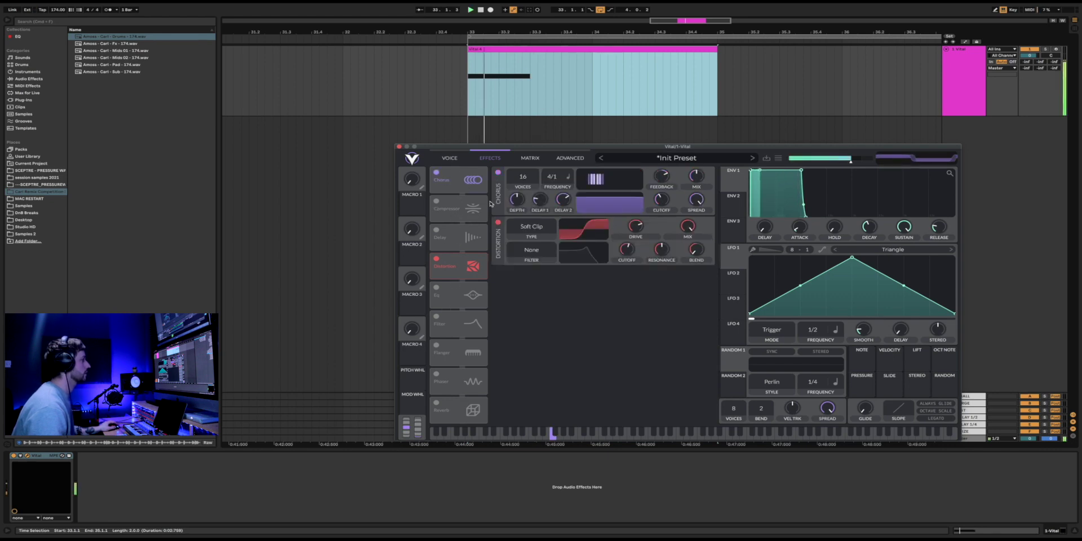
drag(451, 179, 458, 266)
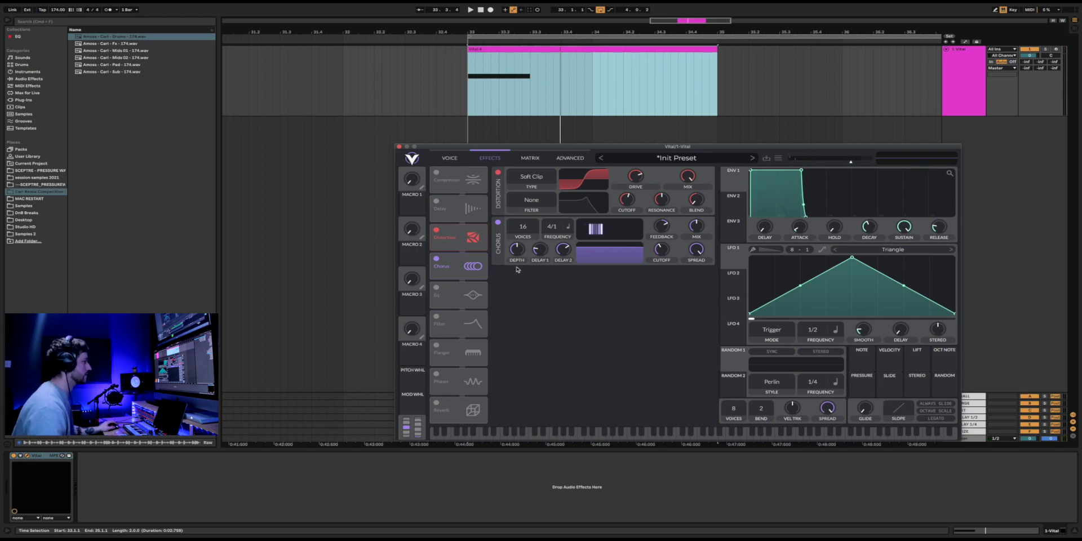
Enable the reverb effect, pull down its low shelf to remove low frequencies, and audition the result
click(437, 404)
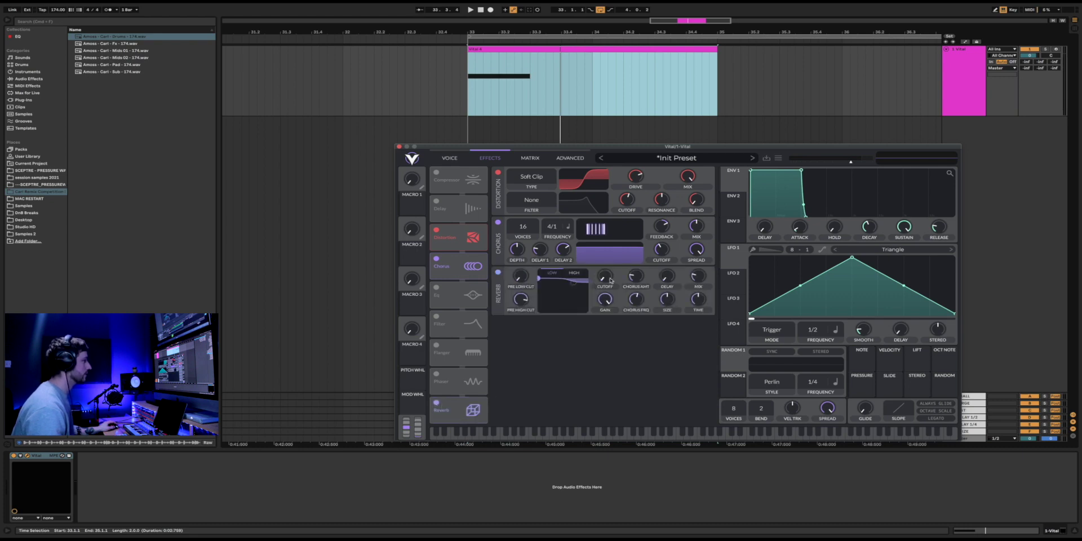
drag(610, 280, 557, 312)
key(space)
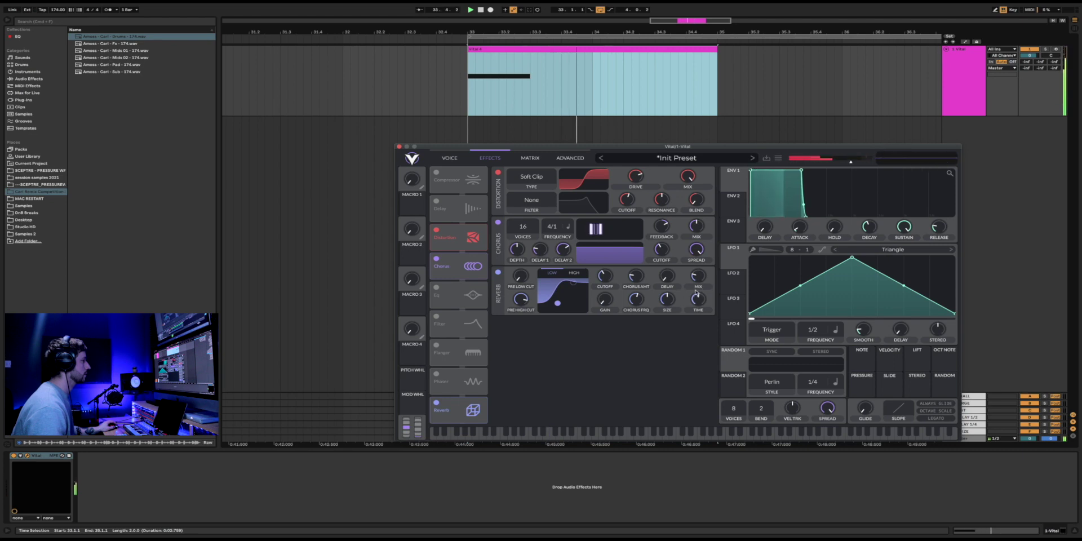
mouse_move(699, 302)
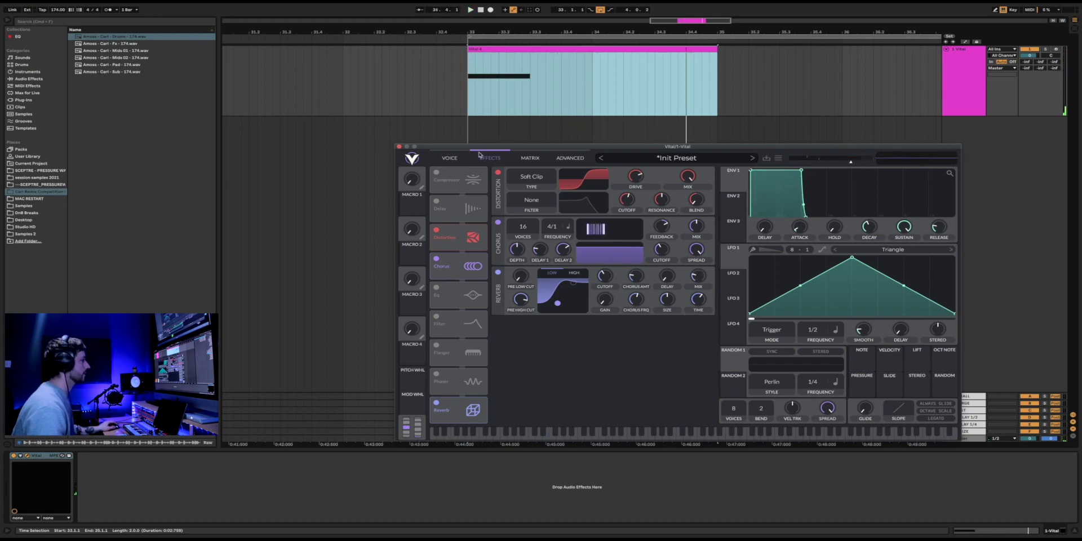
Drop envelope 1's sustain to zero, bend its decay into a convex curve, and audition the sound
click(450, 159)
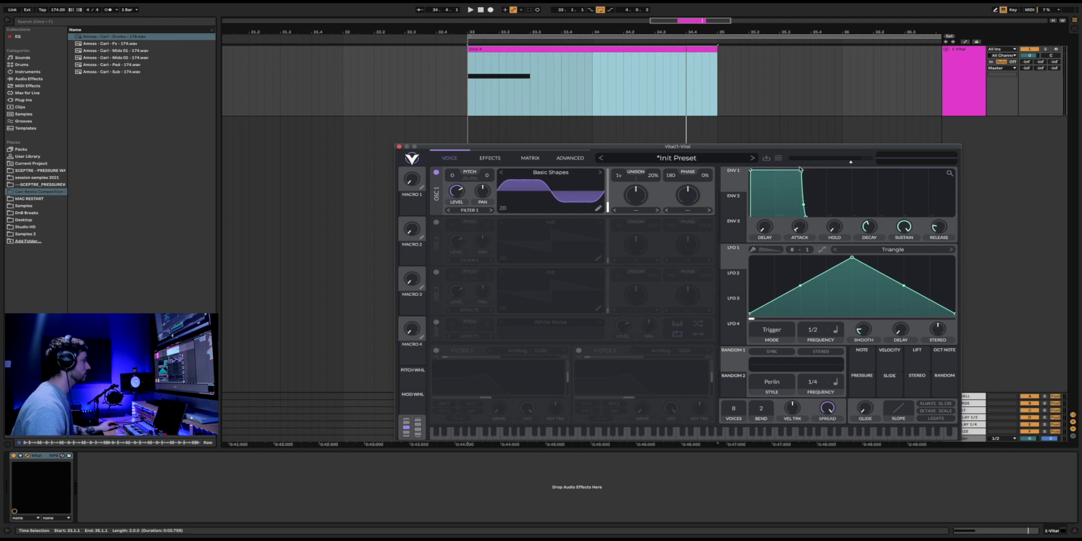
drag(800, 171, 782, 181)
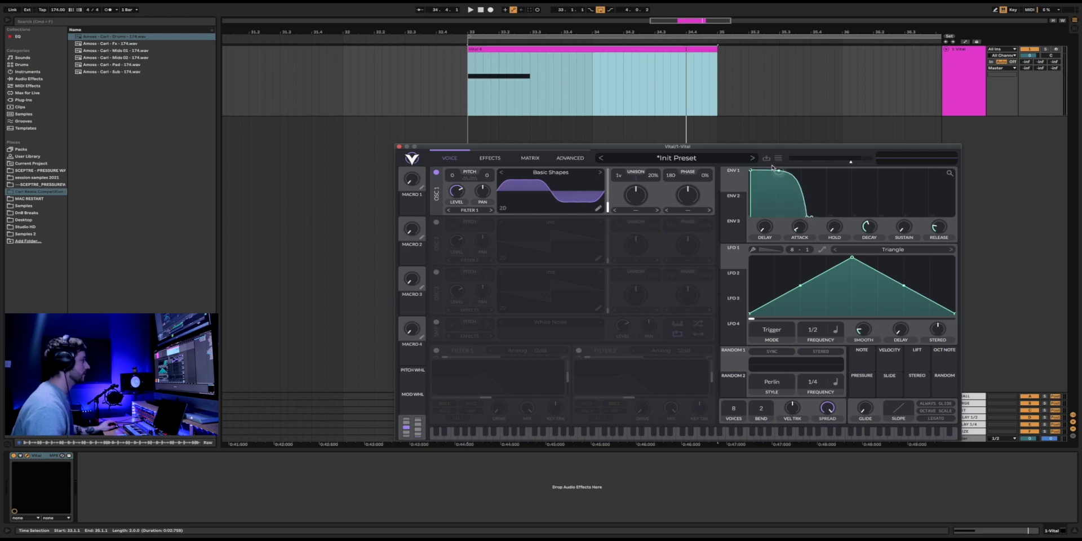
key(space)
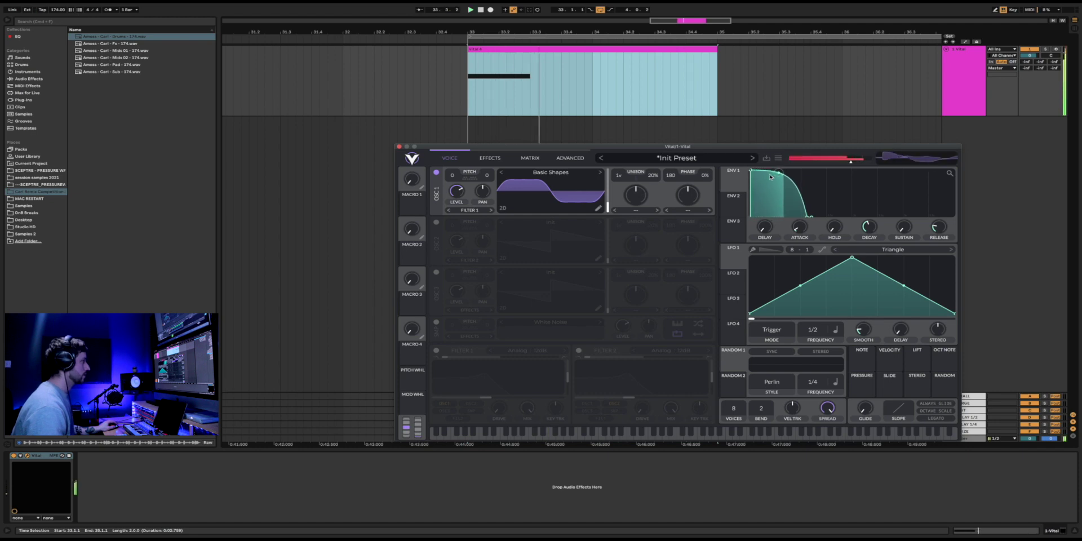
Open the MIDI clip's notes, extend the single F0 note to three beats, and play it back
double_click(516, 50)
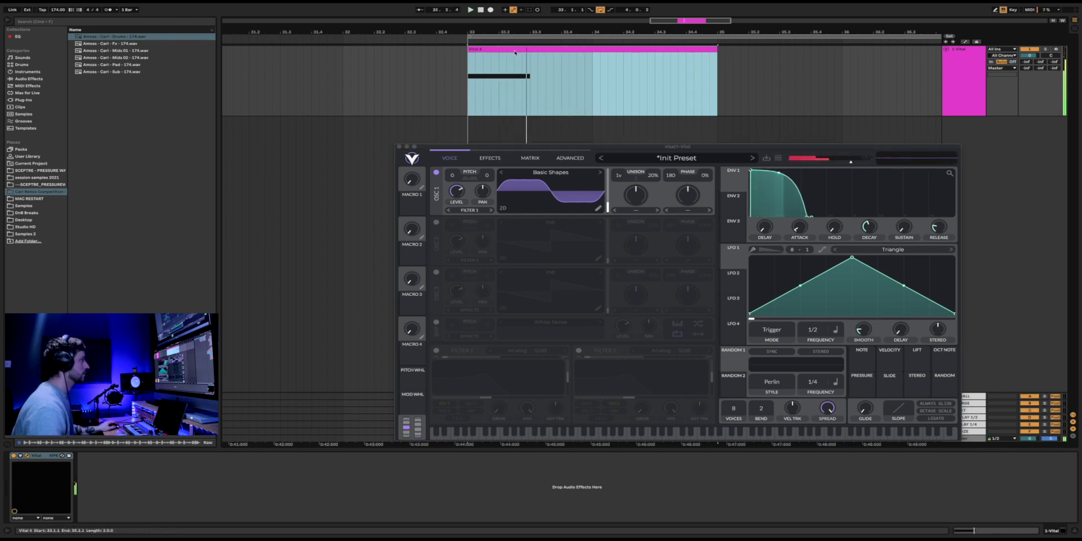
drag(421, 448, 421, 199)
click(16, 256)
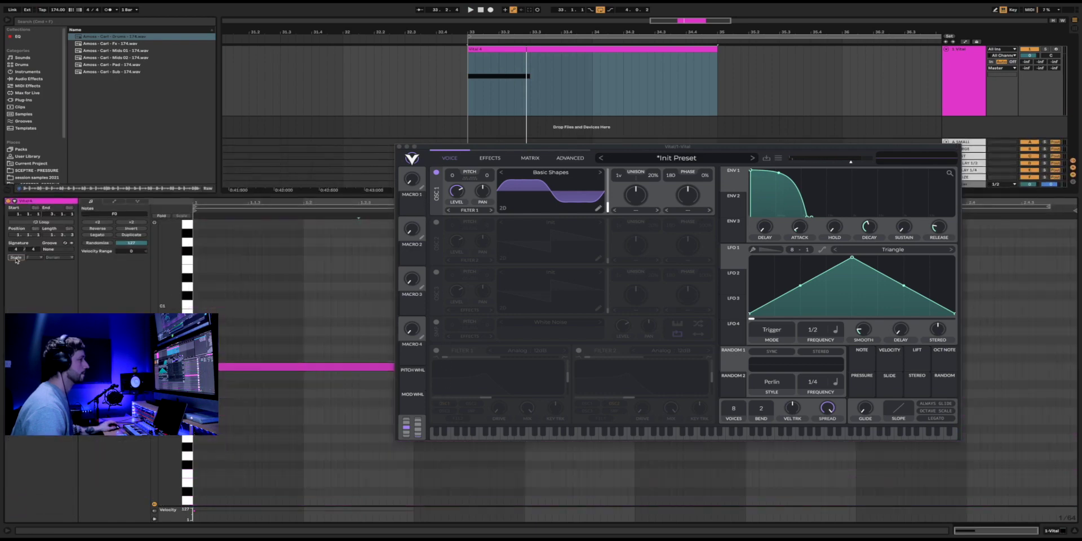
click(463, 149)
drag(463, 150, 457, 25)
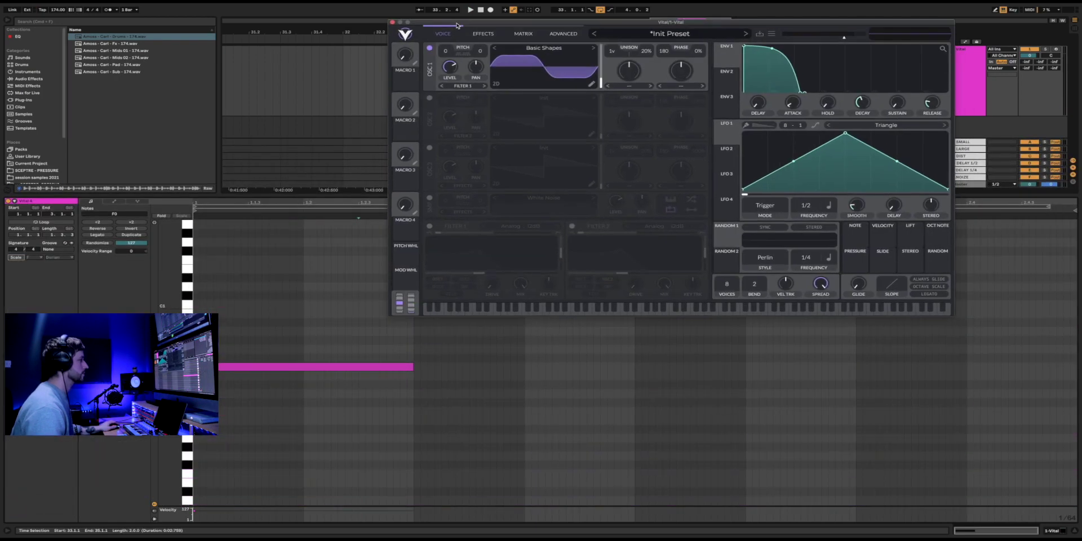
drag(413, 367, 520, 374)
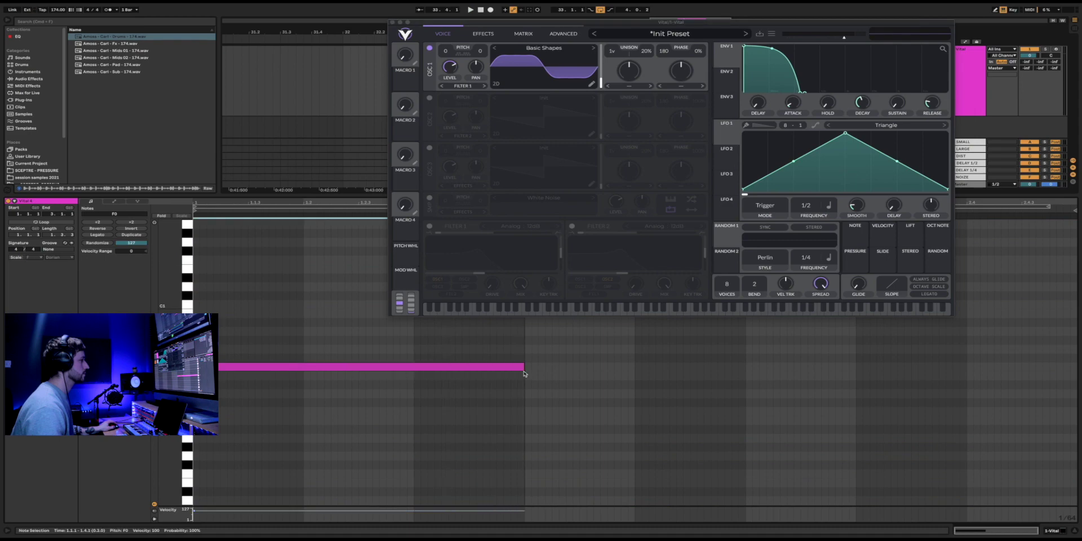
key(space)
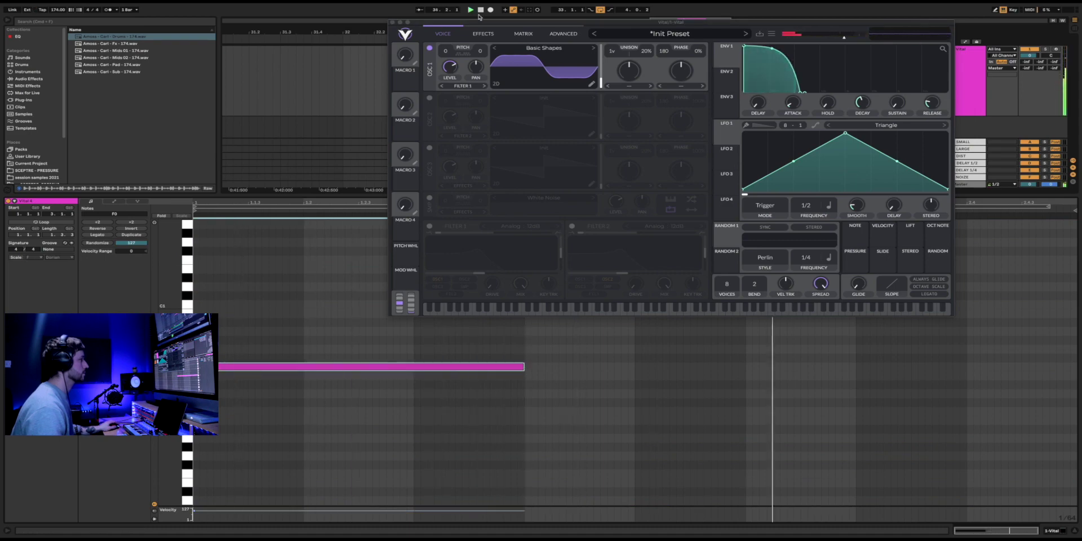
Fine-tune the bend of envelope 1's decay curve while auditioning the lengthened note
drag(483, 23, 360, 163)
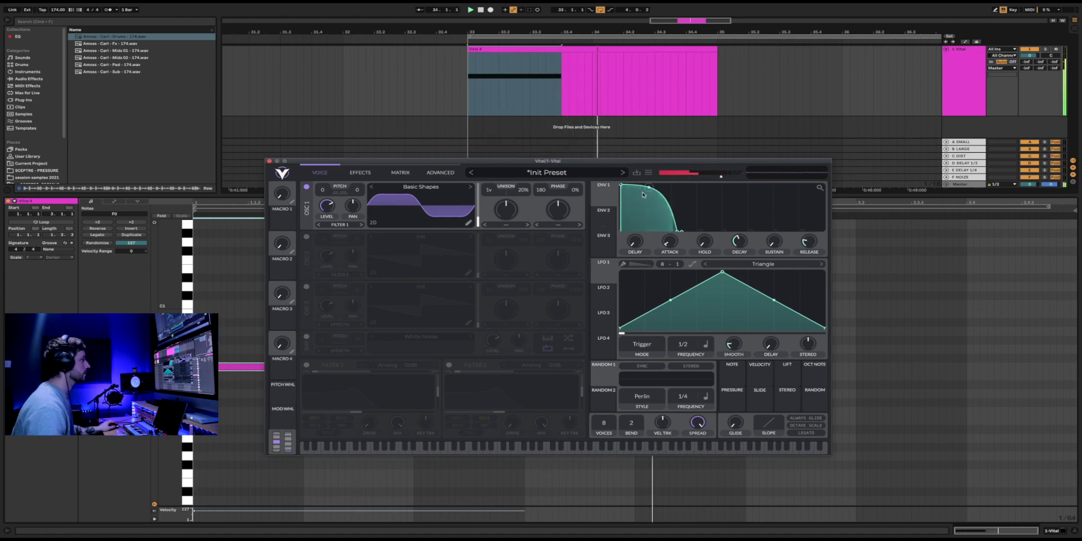
mouse_move(643, 194)
mouse_down()
mouse_move(641, 225)
mouse_move(645, 181)
mouse_up()
key(space)
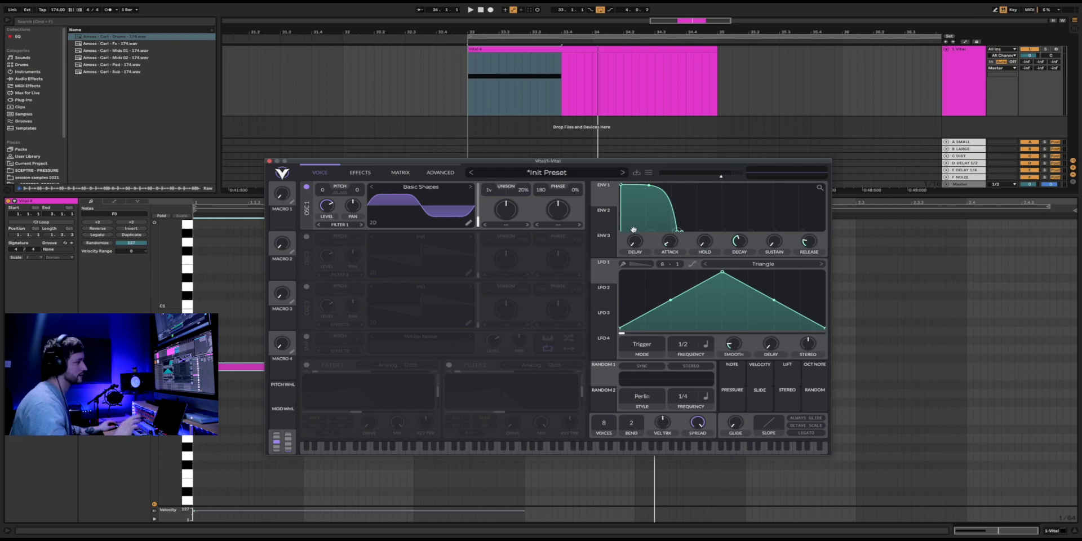
drag(649, 189, 650, 200)
key(space)
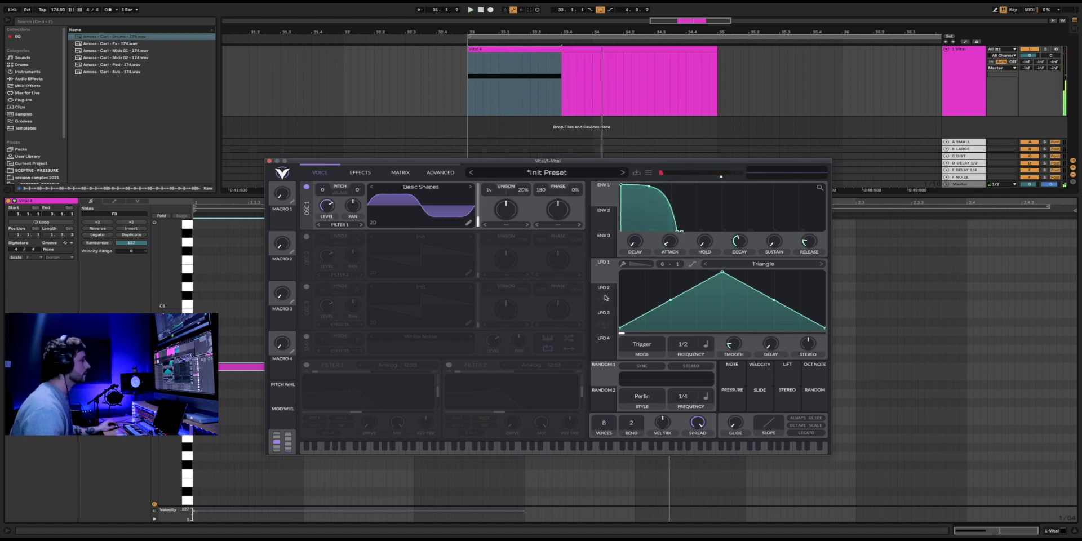
Add a modulation matrix row that routes LFO 1 to Oscillator 1 Transpose
click(397, 173)
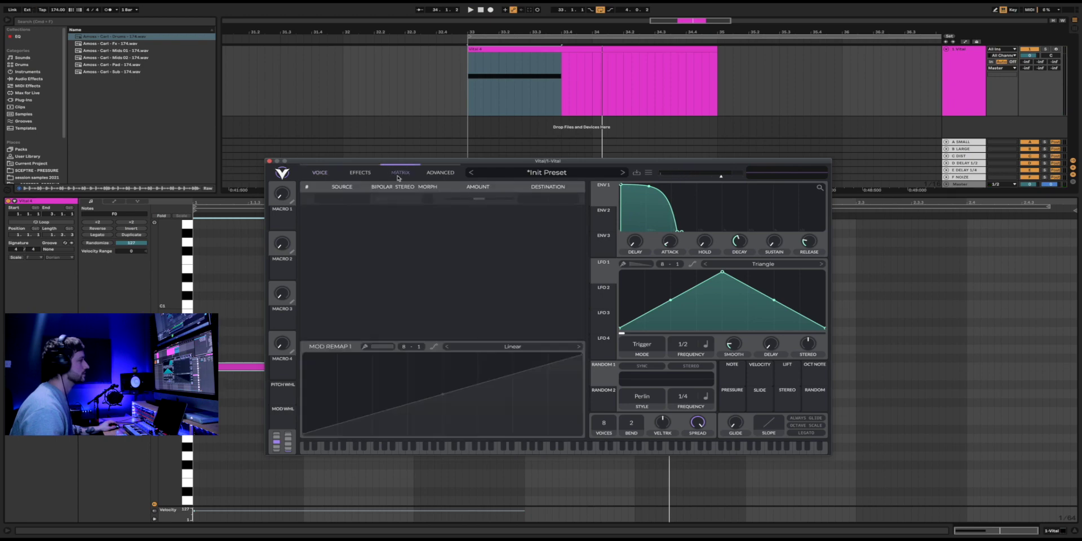
click(339, 200)
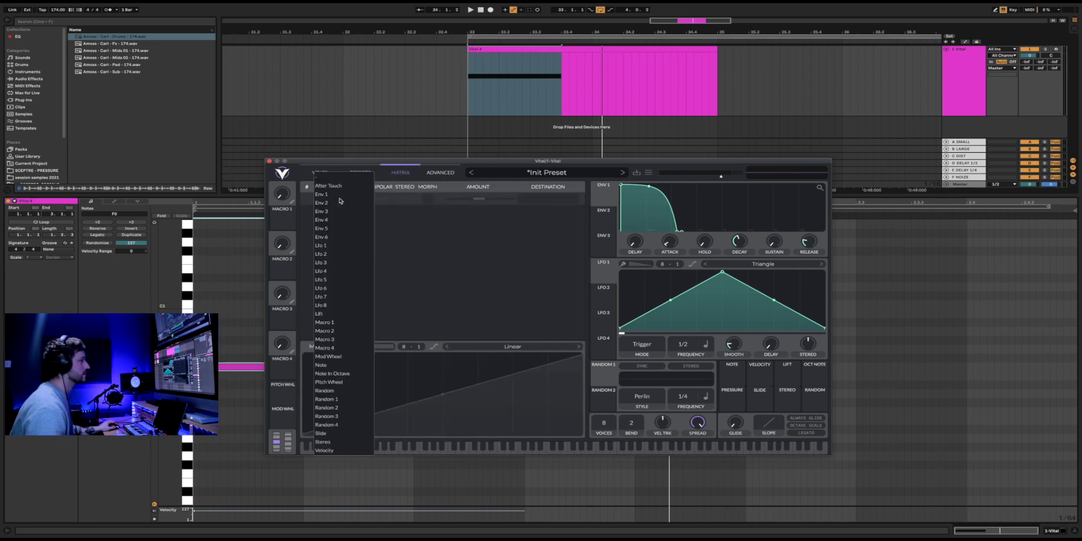
click(340, 246)
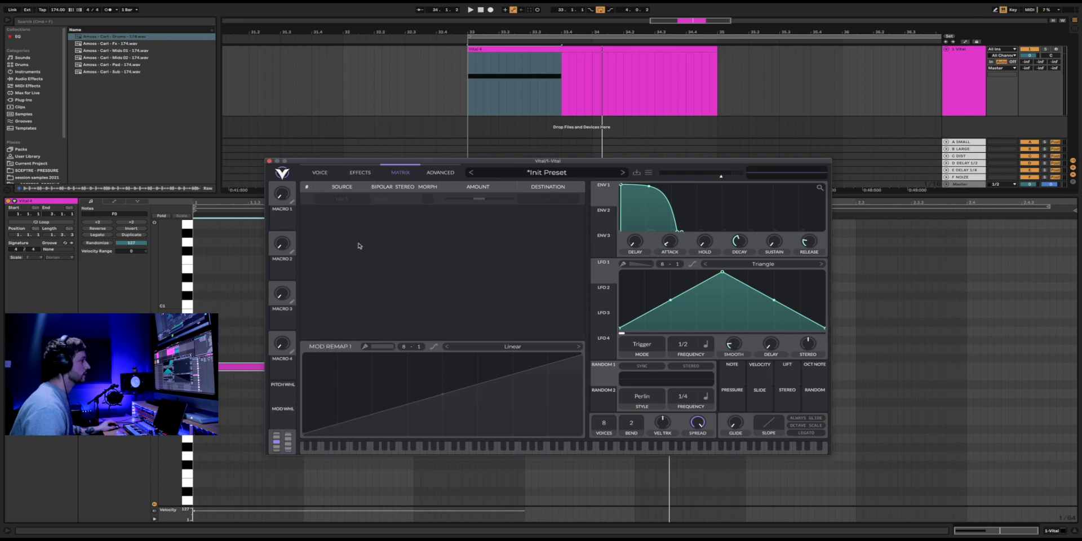
click(551, 198)
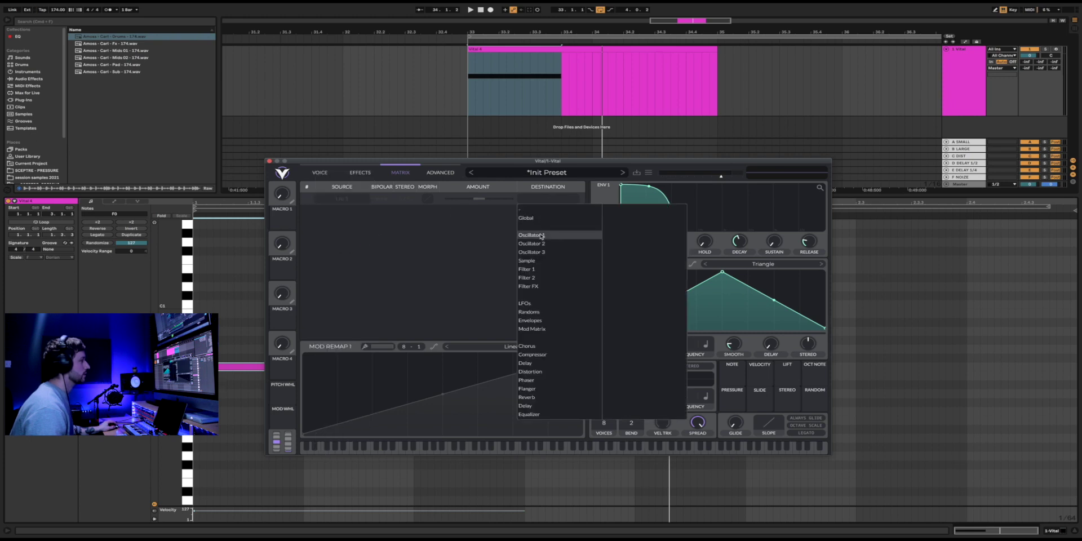
click(551, 235)
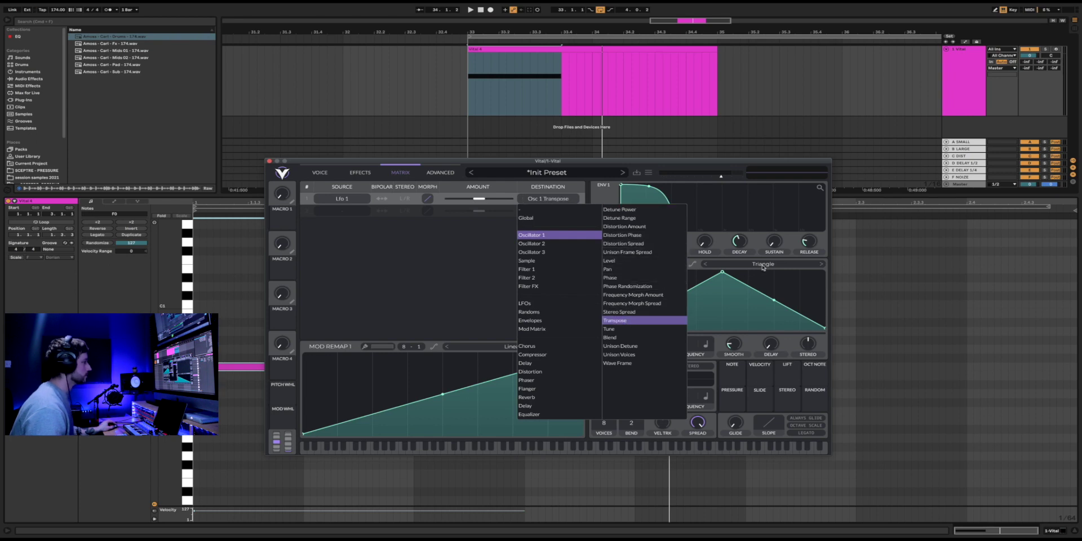
click(615, 320)
Reshape LFO 1 into a steep curve falling from its start, and raise its transpose modulation amount slightly during playback
drag(723, 273, 595, 255)
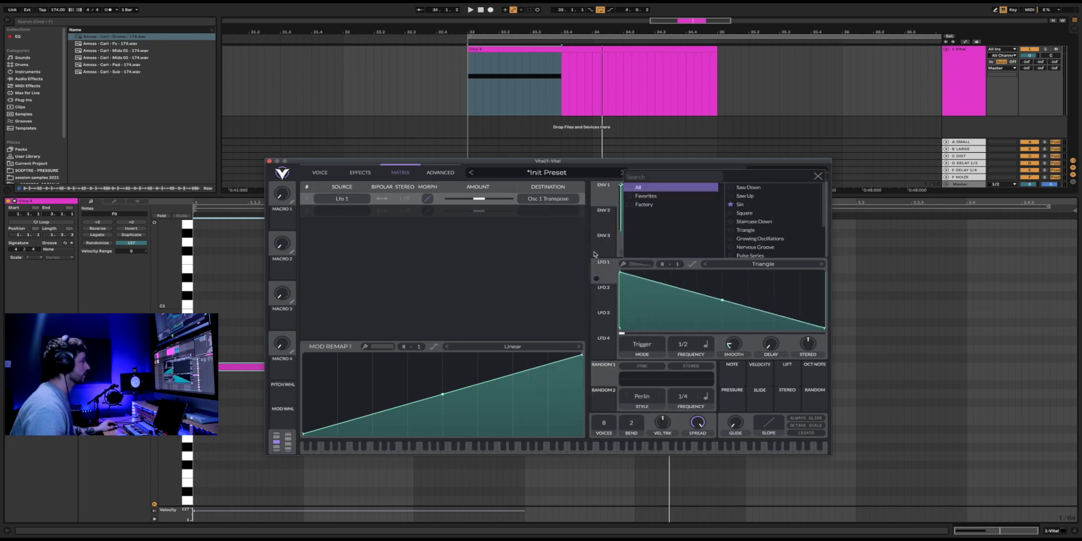
drag(724, 303, 601, 401)
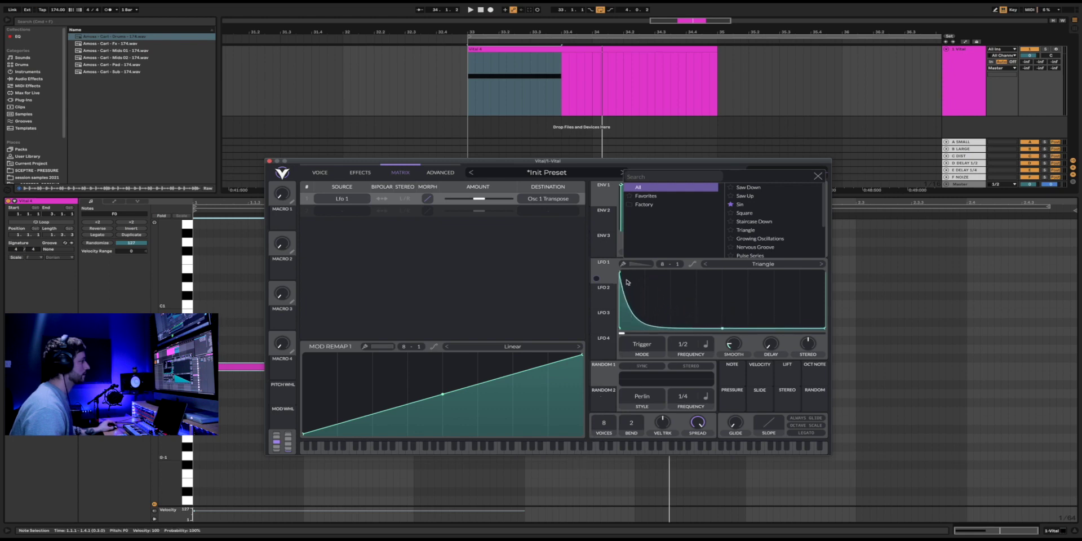
key(space)
click(481, 198)
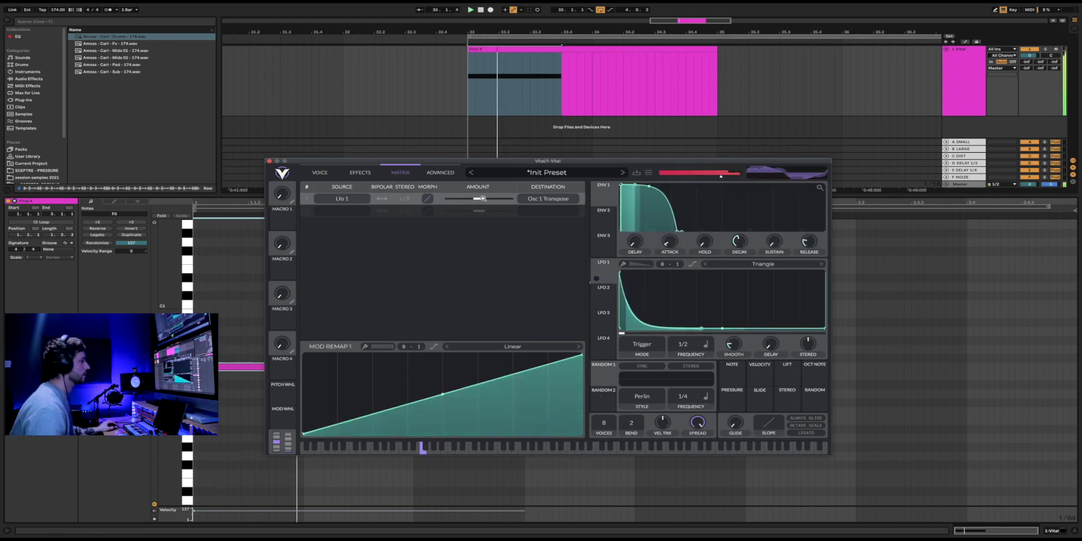
drag(481, 198, 489, 200)
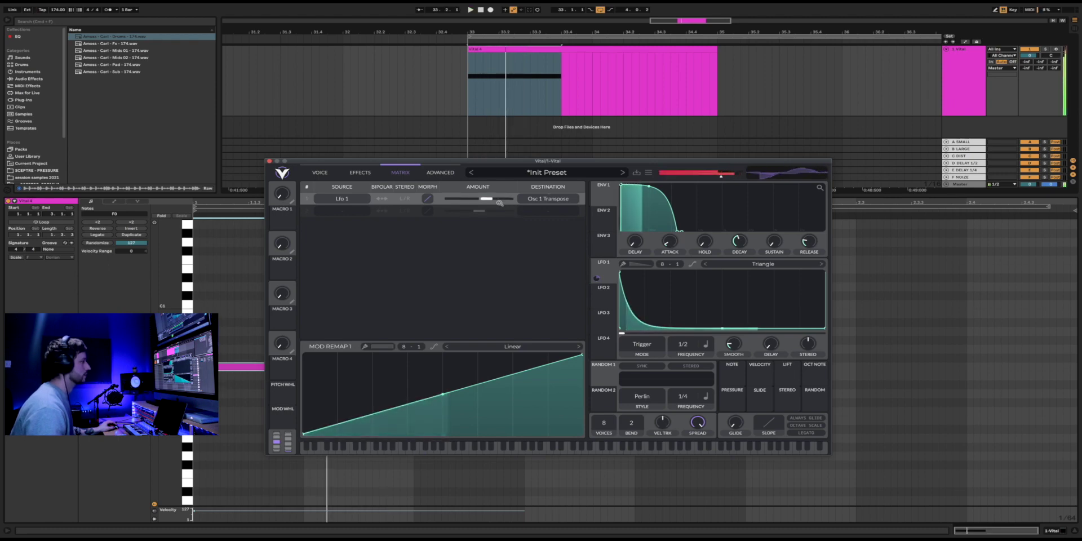
Add a second matrix row that routes LFO 2 to the global Volume with a small negative amount
click(343, 210)
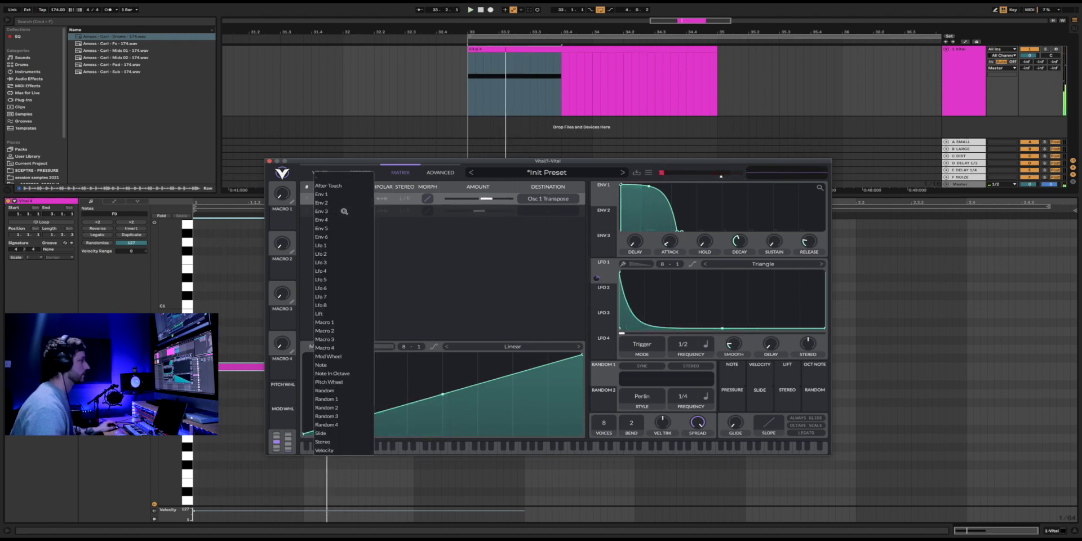
click(344, 254)
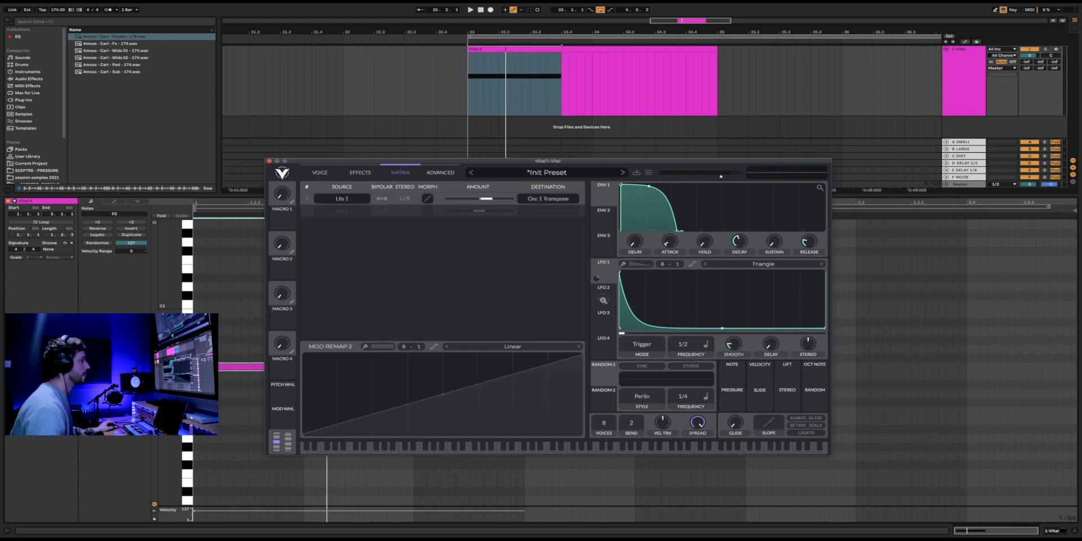
click(602, 299)
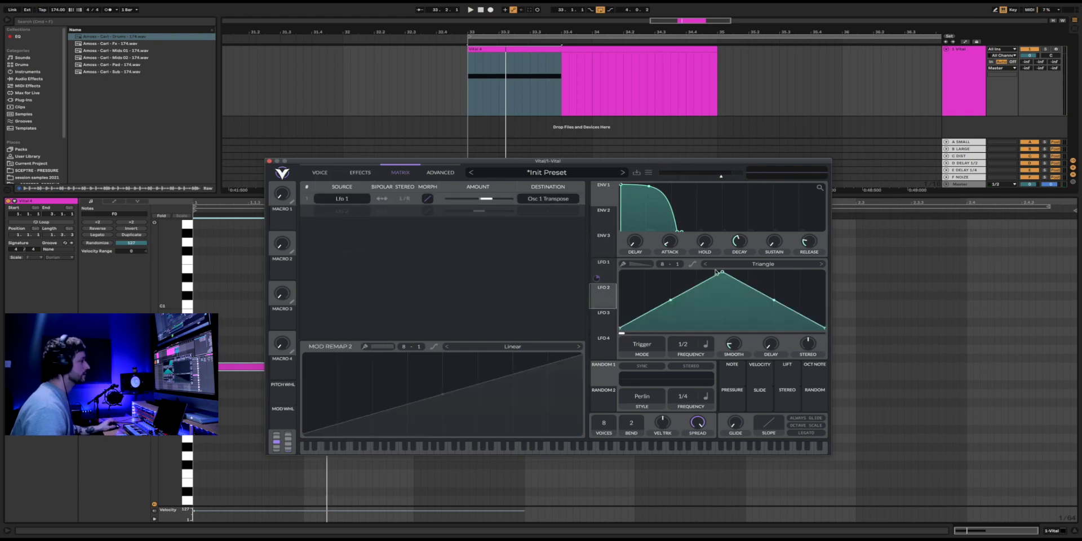
click(543, 212)
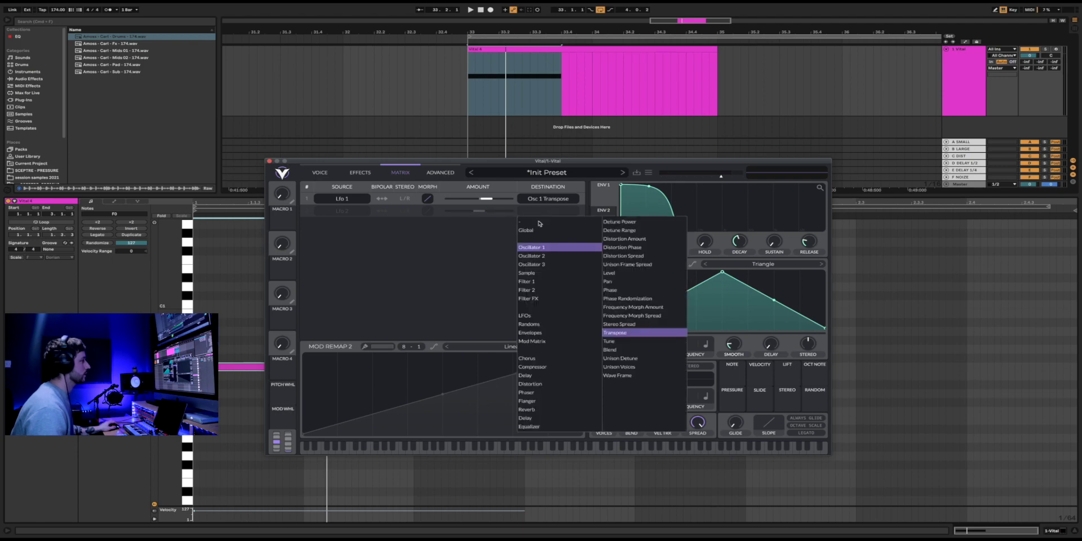
click(542, 231)
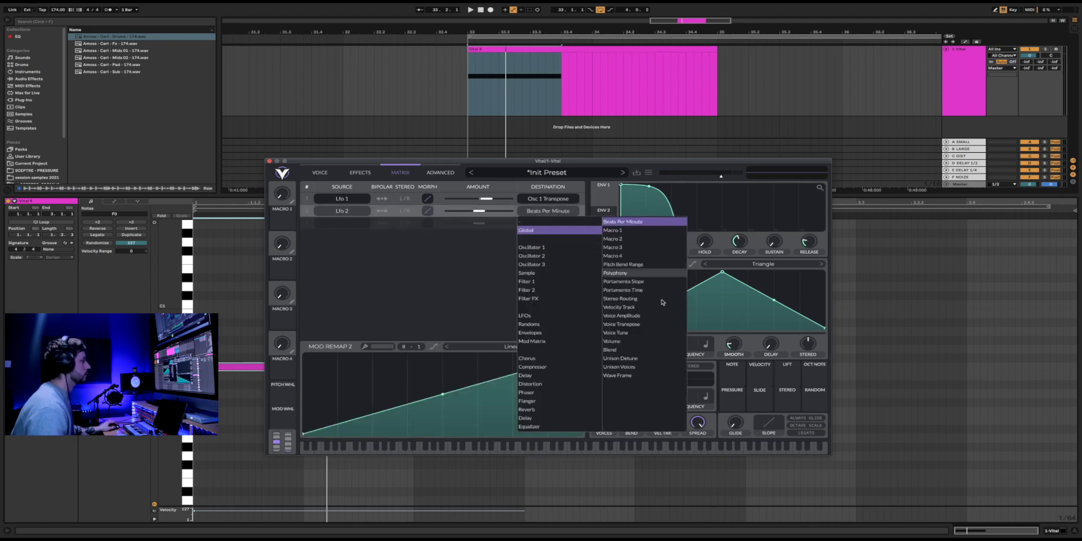
click(638, 342)
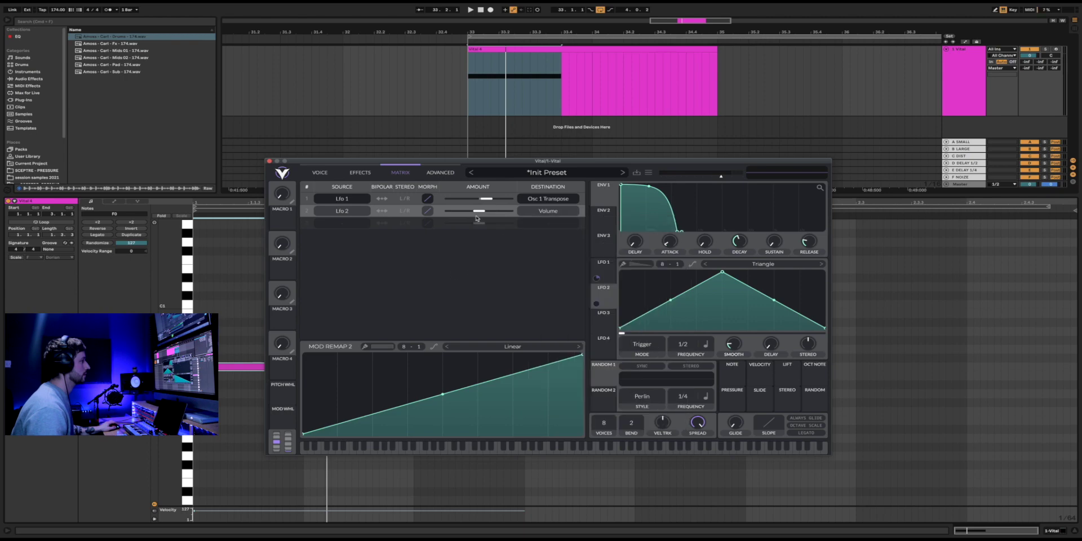
drag(478, 211, 470, 210)
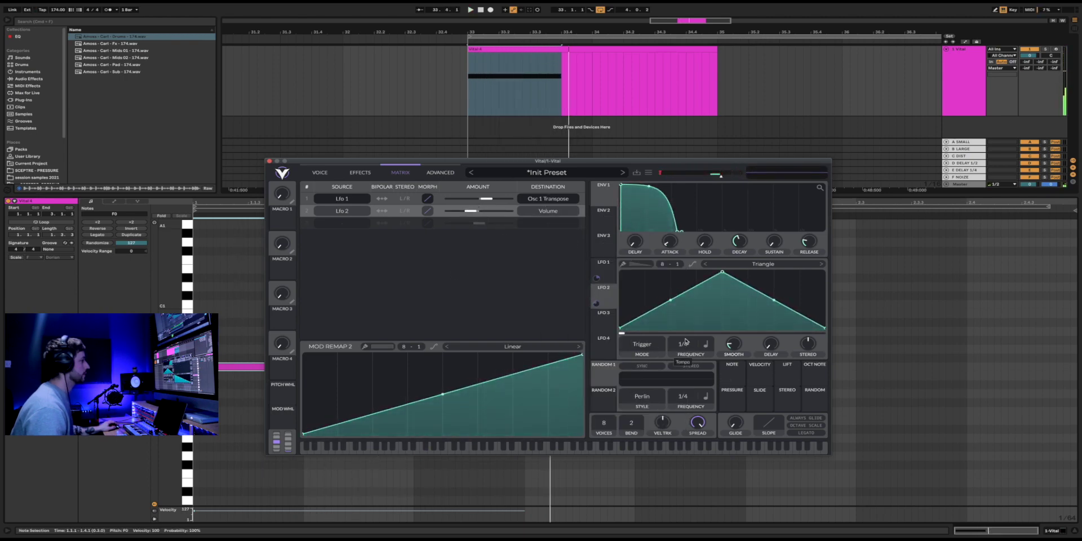
Set LFO 2's frequency to 1/8 and its shape to the Sin preset
click(764, 262)
click(757, 207)
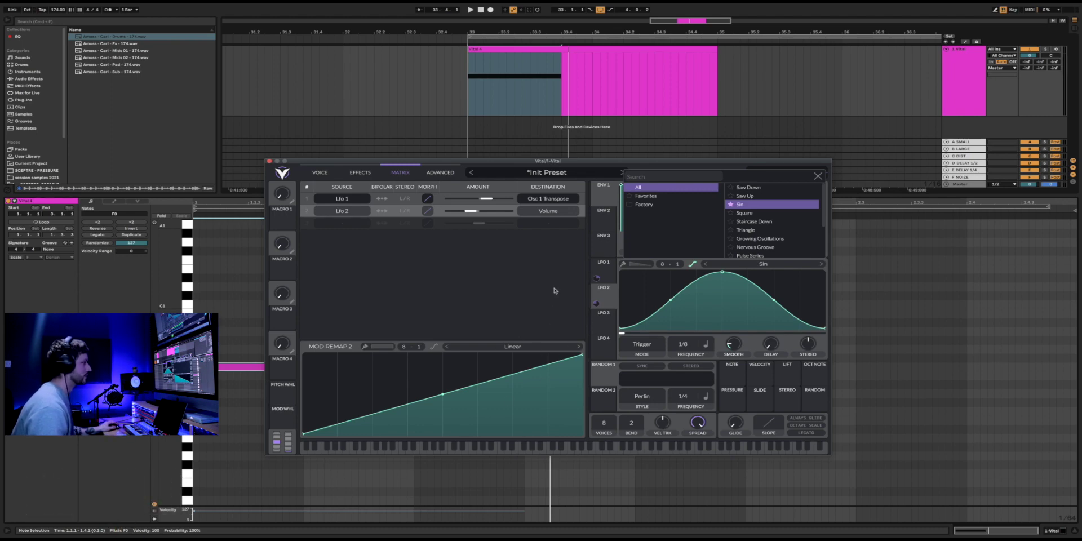
click(818, 177)
Lengthen envelope 1's decay while auditioning the bass note
key(space)
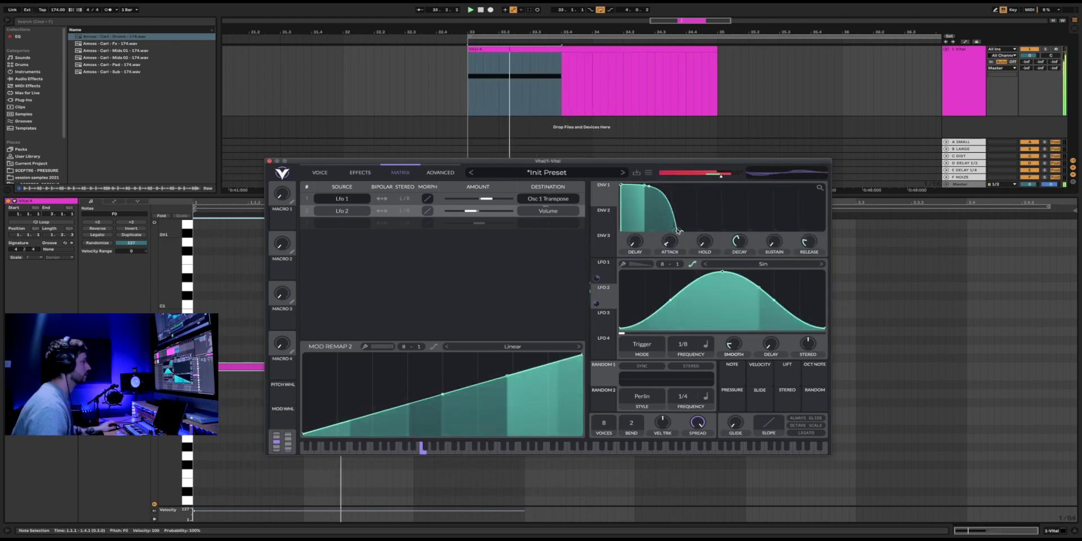
drag(677, 232, 702, 242)
key(space)
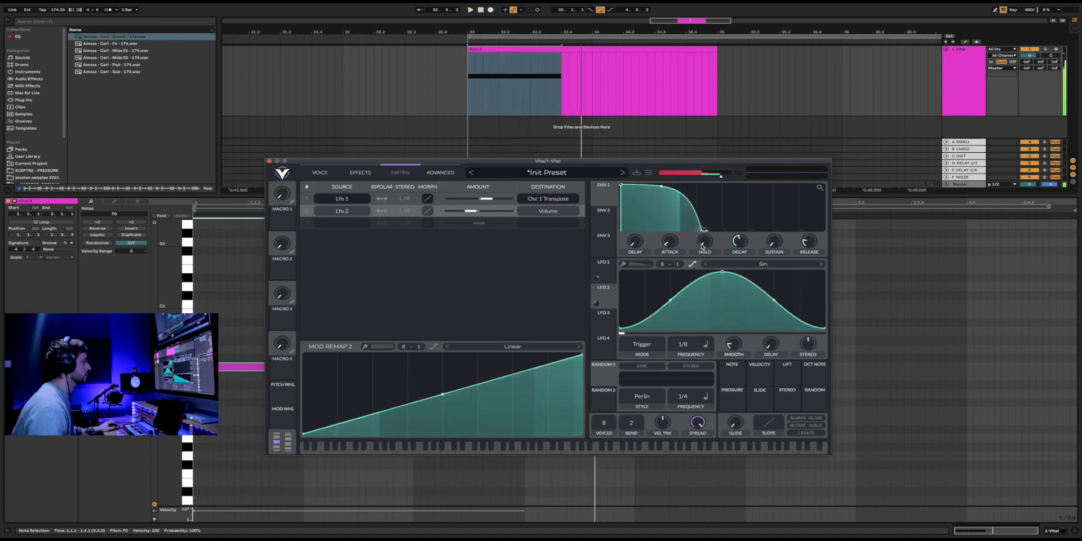
key(space)
key(space)
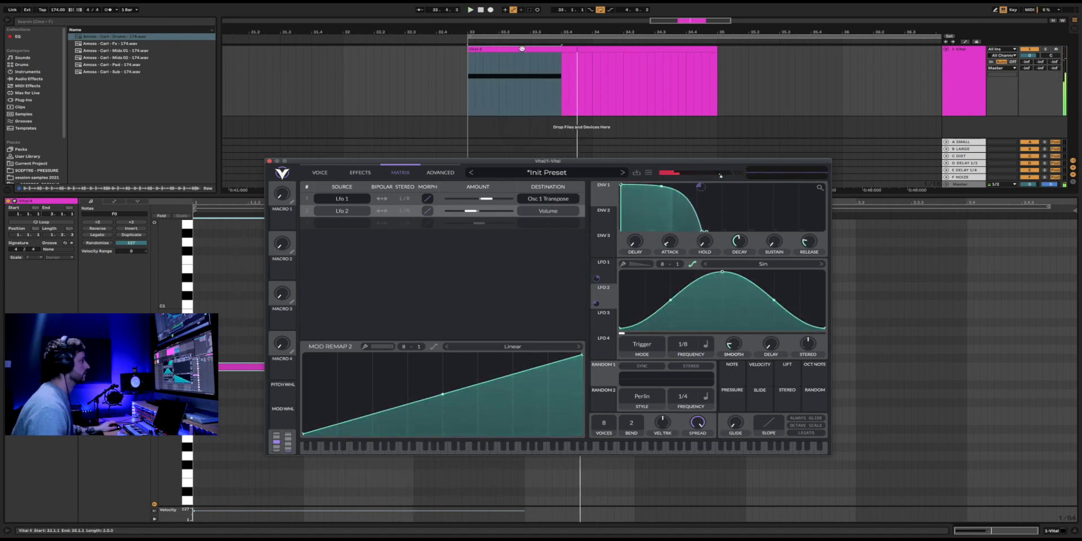
Move the synth window clear of the MIDI editor, shorten the F0 note to two beats, and play it back
drag(467, 163, 733, 51)
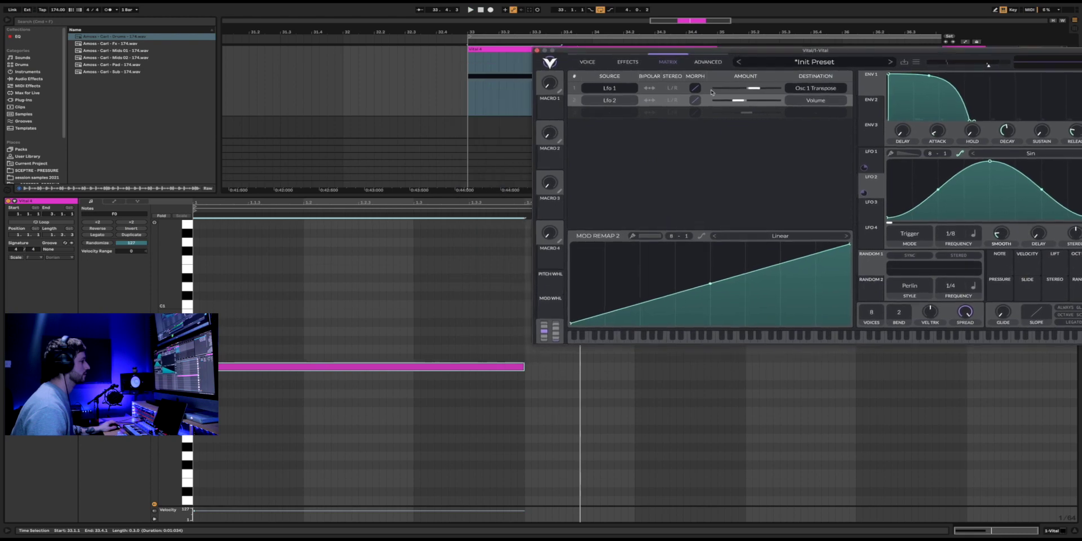
drag(522, 366, 413, 370)
key(space)
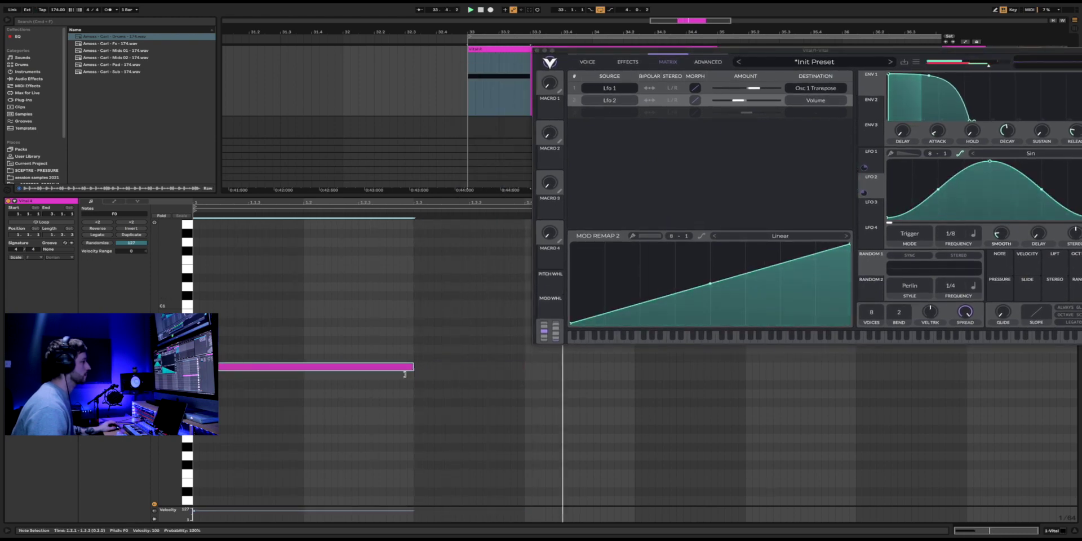
key(space)
Set LFO 1's frequency to 2/1 and slightly reduce its Oscillator 1 Transpose amount while auditioning
drag(1029, 51, 866, 59)
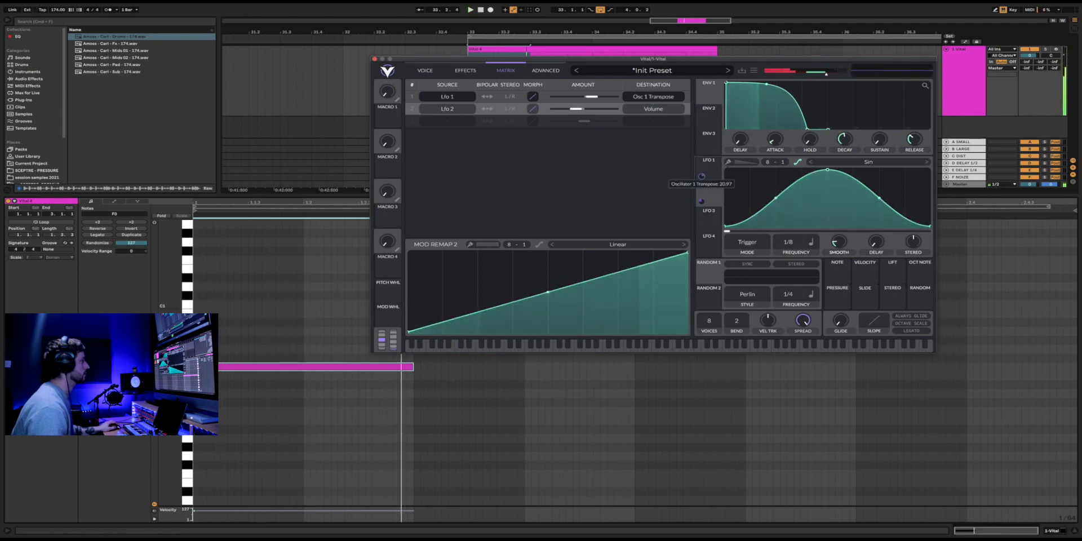
click(711, 170)
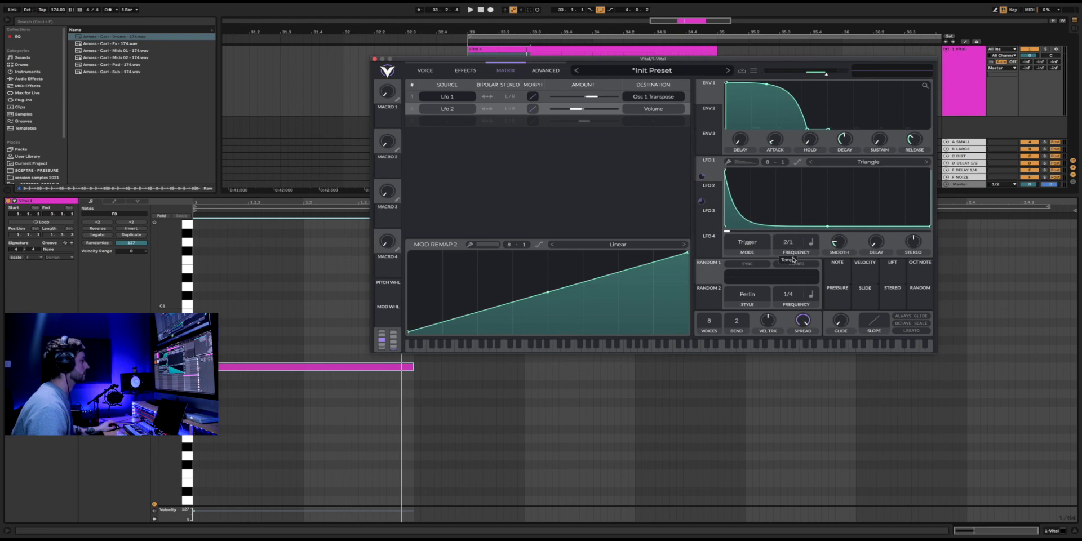
key(space)
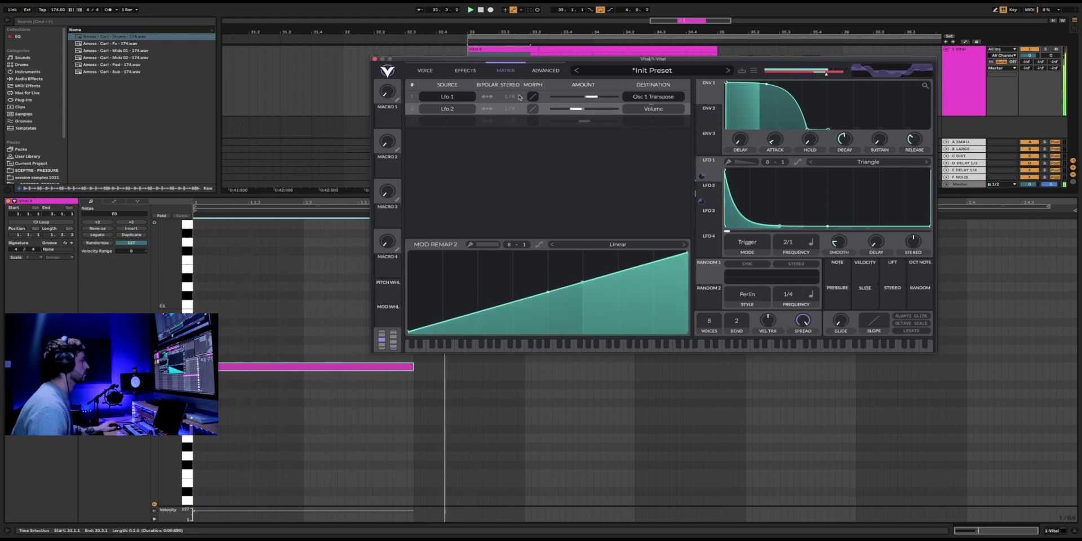
drag(591, 96, 588, 100)
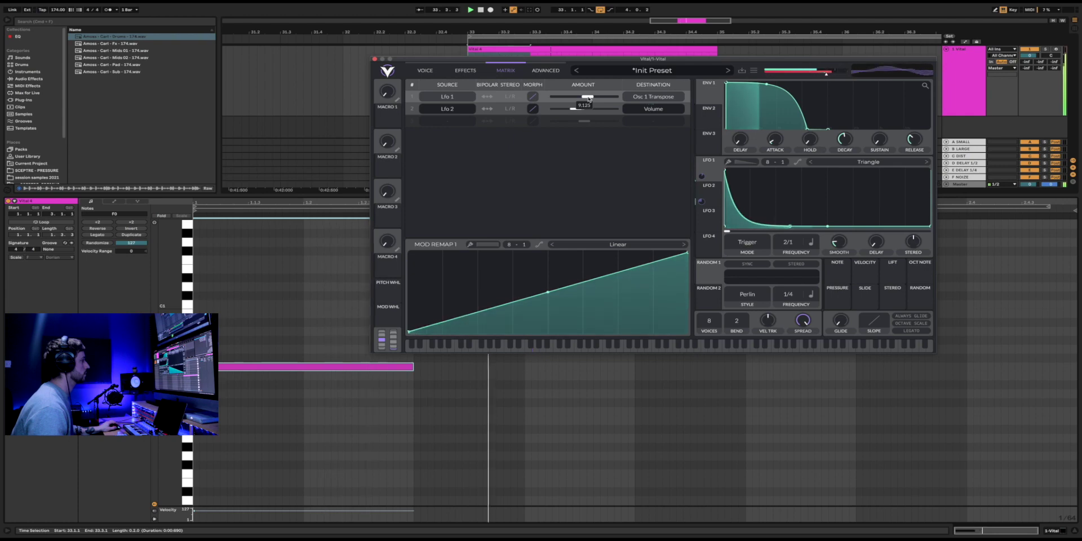
Enable the sample oscillator on the voice page and choose the Waves noise sample
click(425, 70)
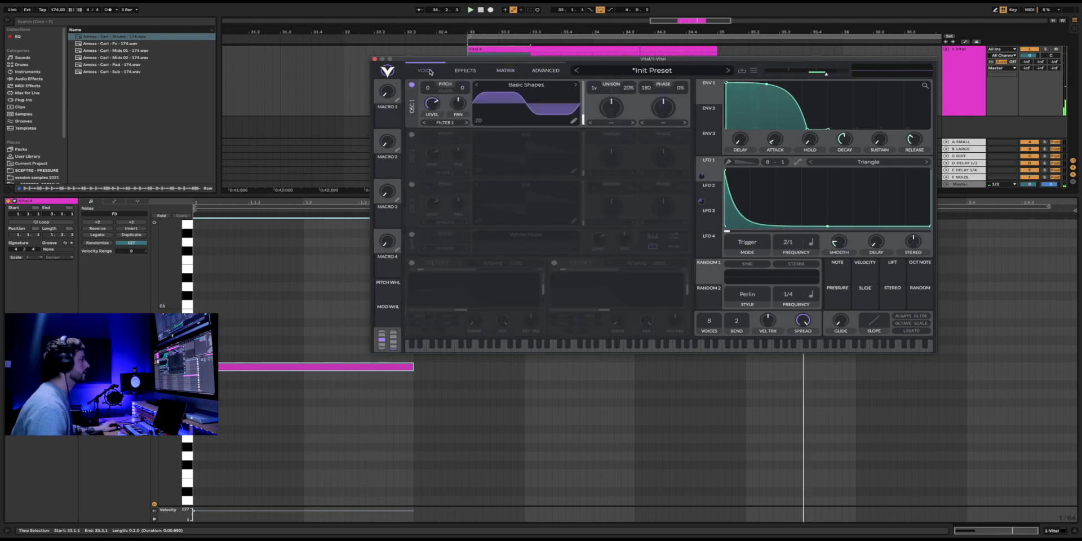
click(709, 188)
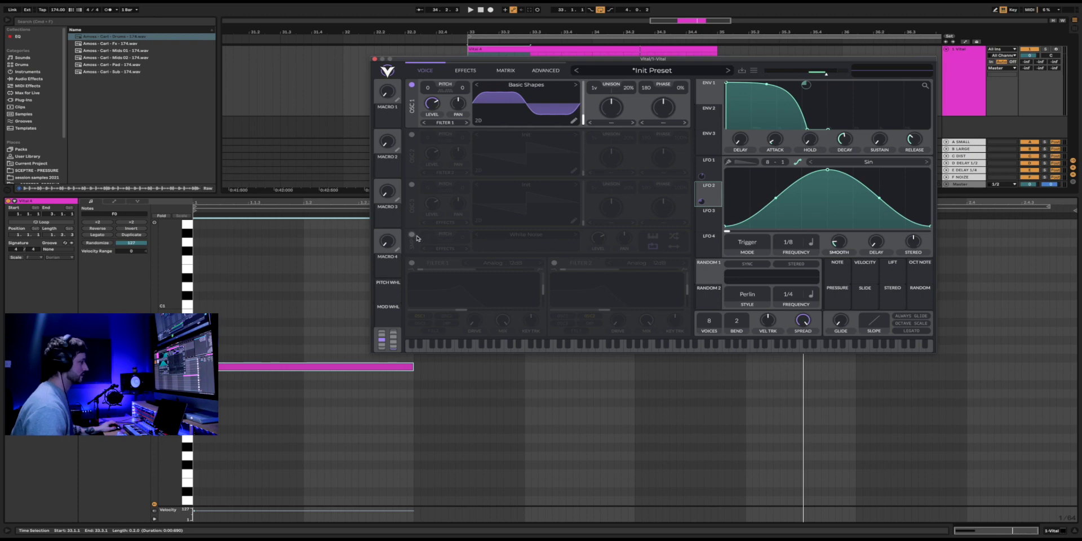
click(412, 235)
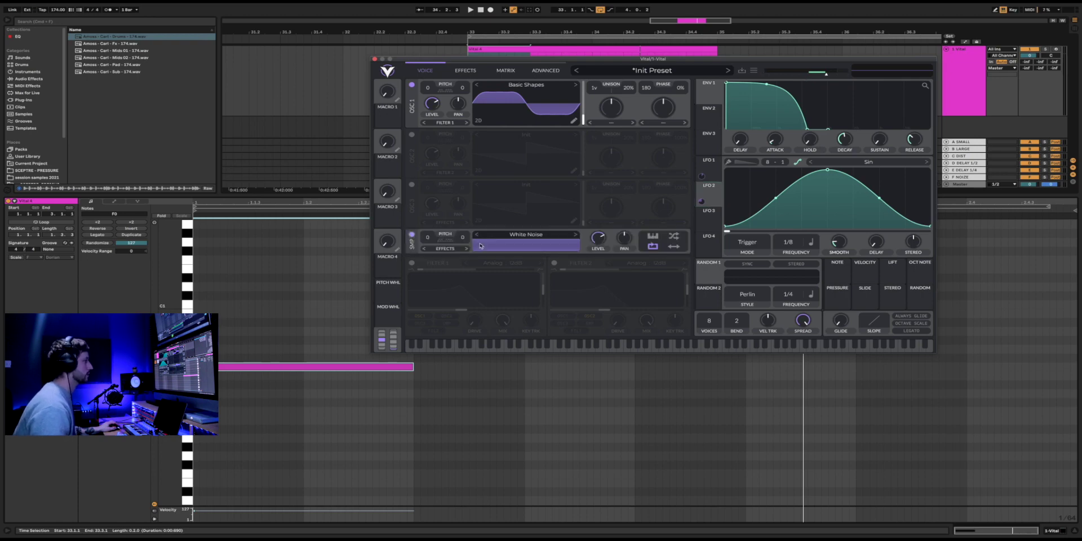
click(576, 235)
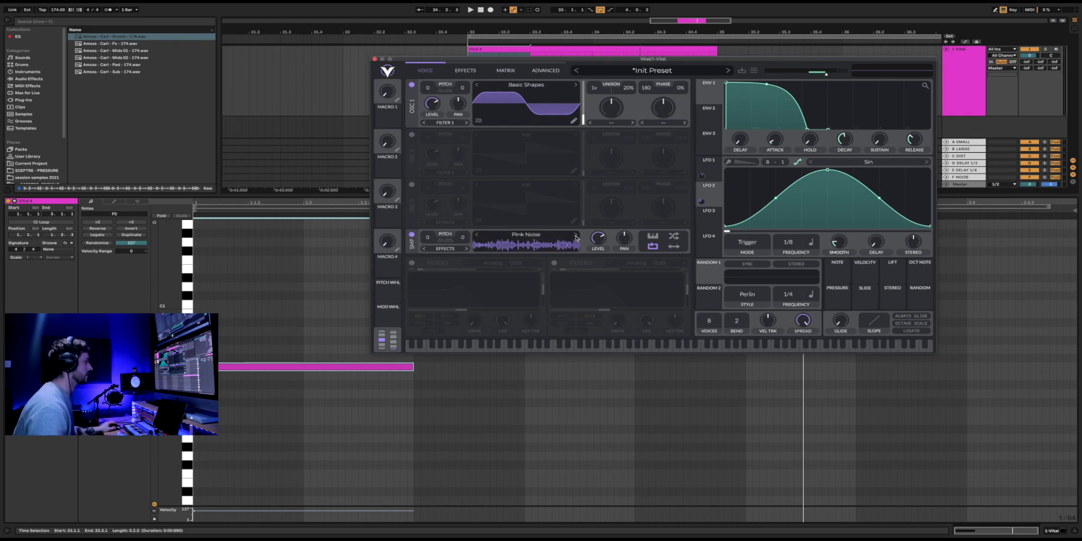
click(575, 235)
click(575, 235)
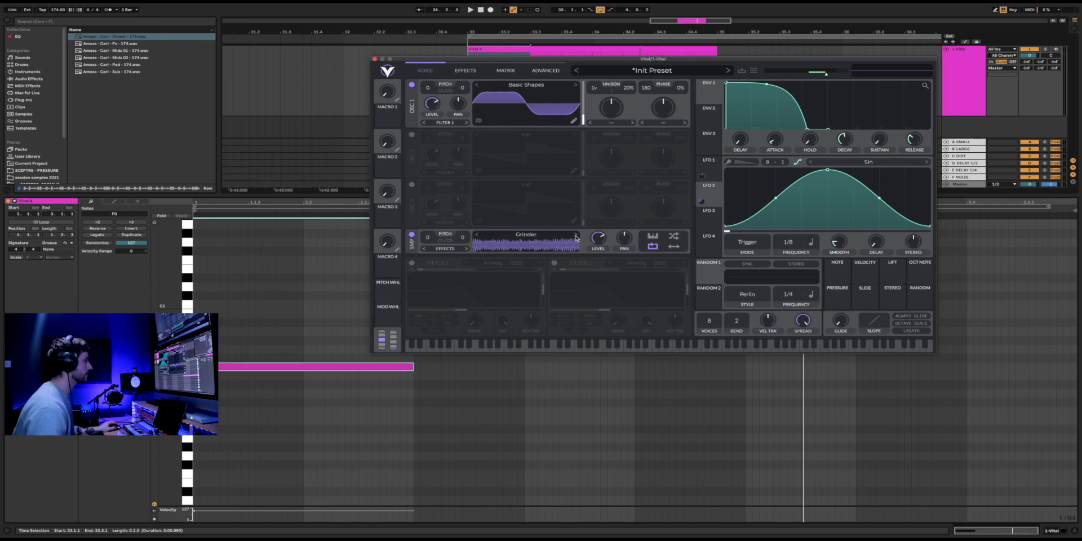
click(575, 235)
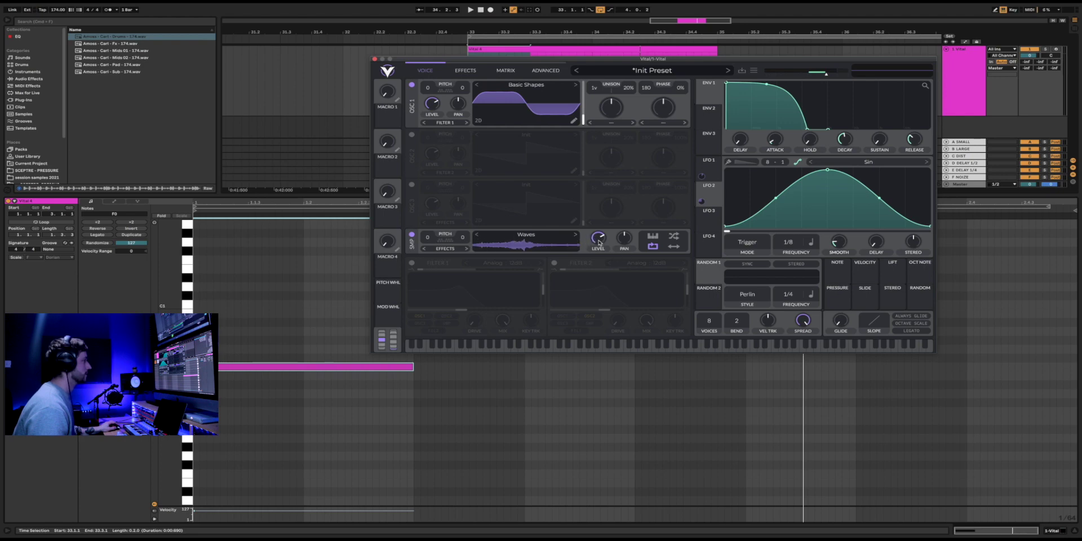
Adjust the Waves sample's level during playback, and route the sampler's output to Filter 2
scroll(597, 238, down, 1)
key(space)
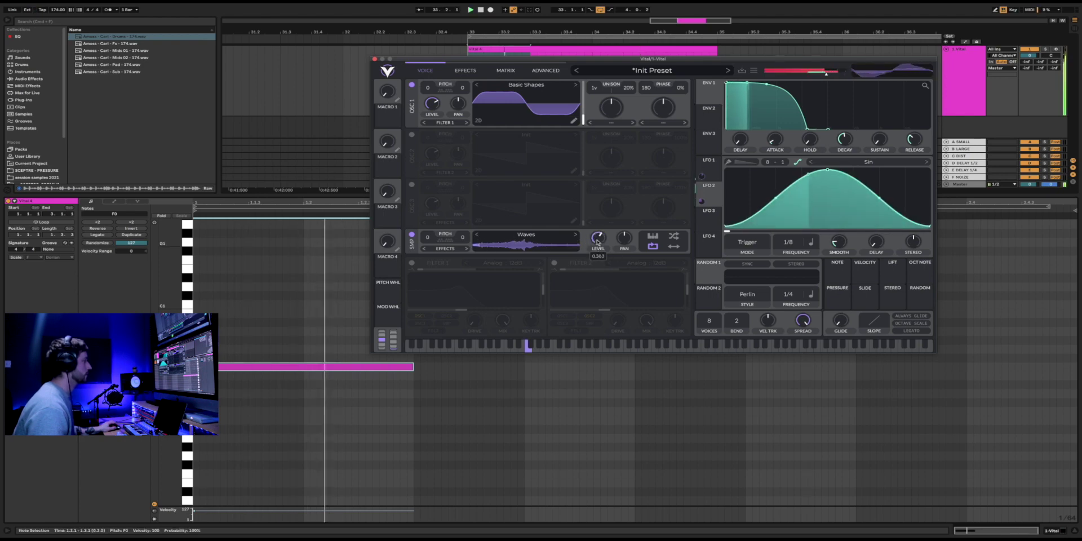
scroll(598, 238, up, 3)
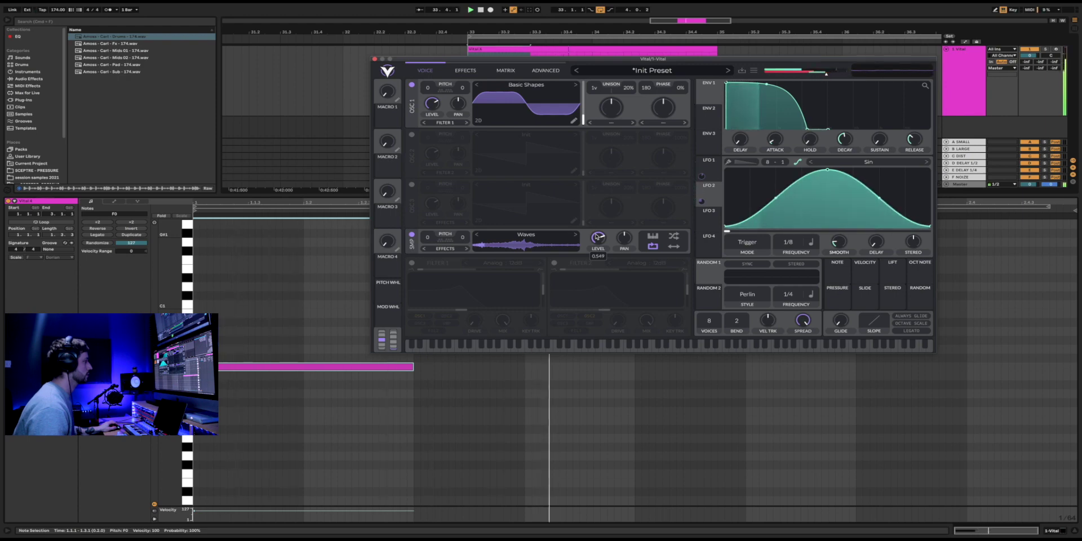
click(442, 248)
click(450, 264)
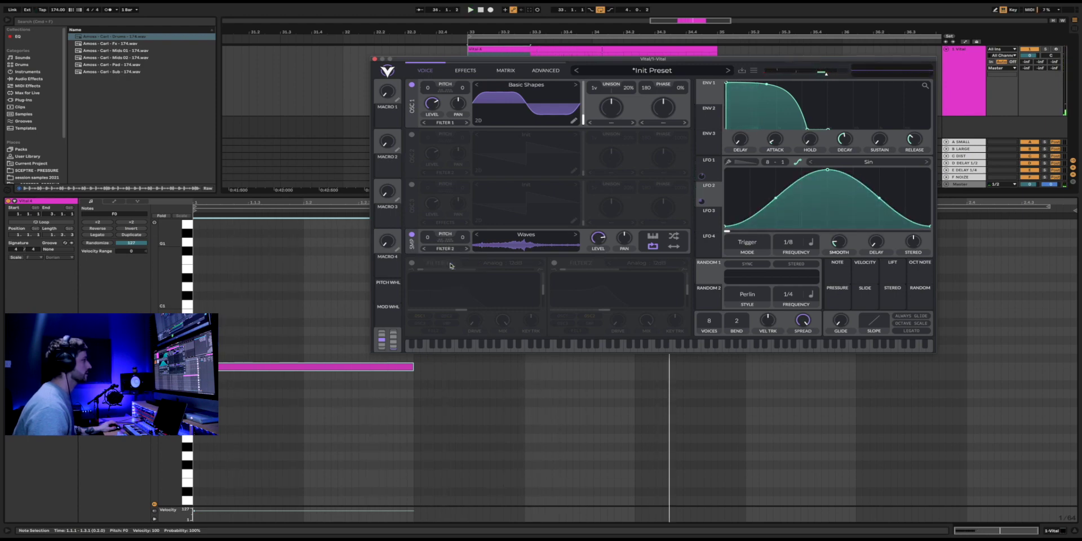
Enable Filter 2, shape it into a high-pass with zero resonance, and raise the Waves sample level to 1.000 during playback
click(554, 263)
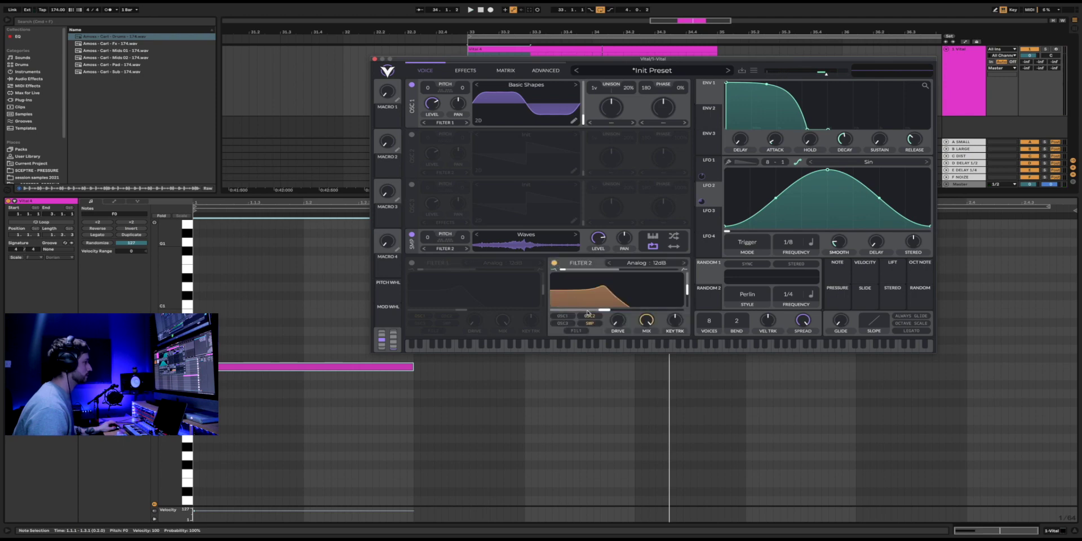
drag(610, 310, 678, 300)
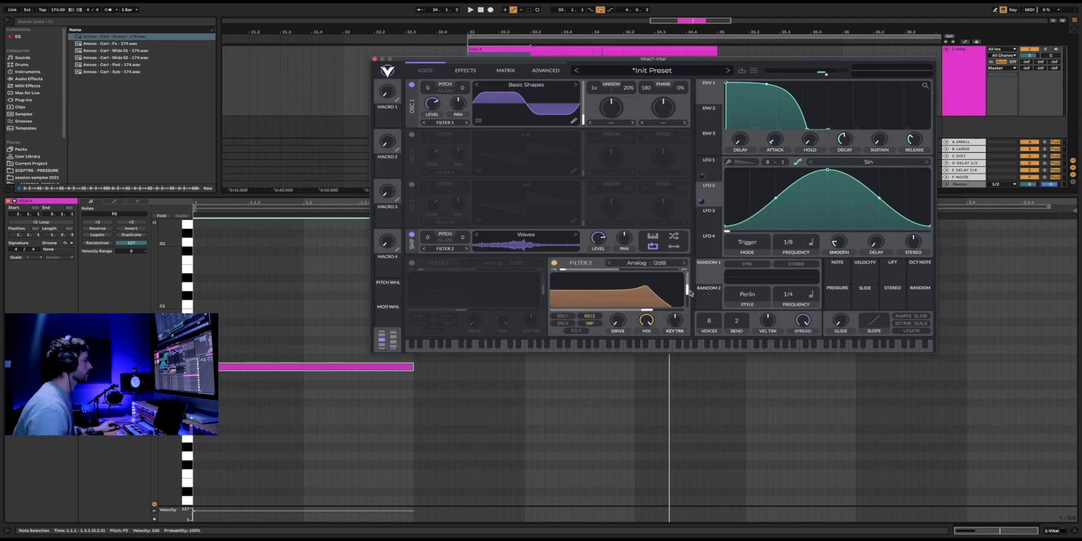
mouse_move(688, 288)
drag(564, 270, 732, 269)
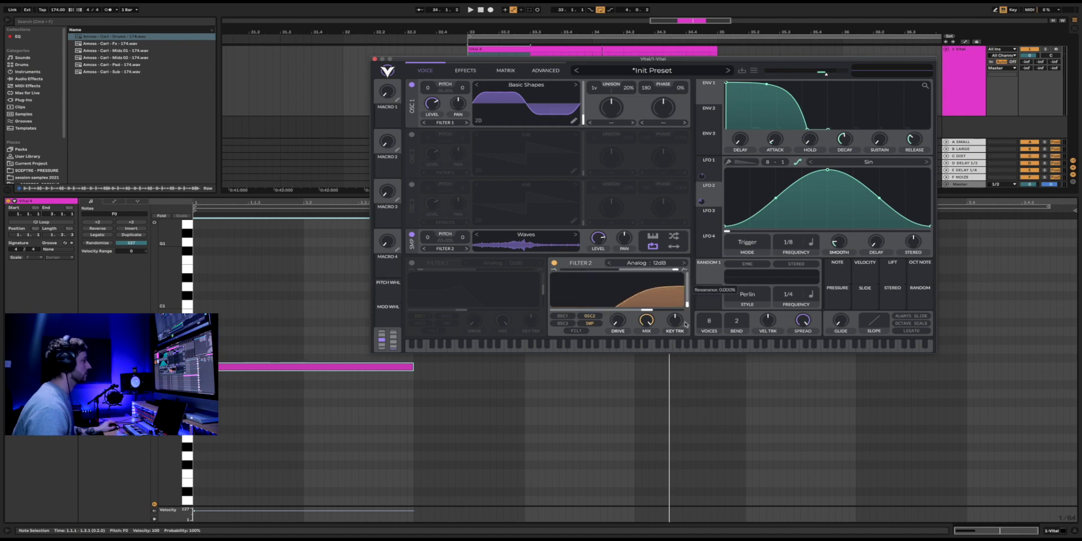
mouse_move(648, 312)
mouse_down()
mouse_move(622, 316)
mouse_move(648, 318)
mouse_up()
key(space)
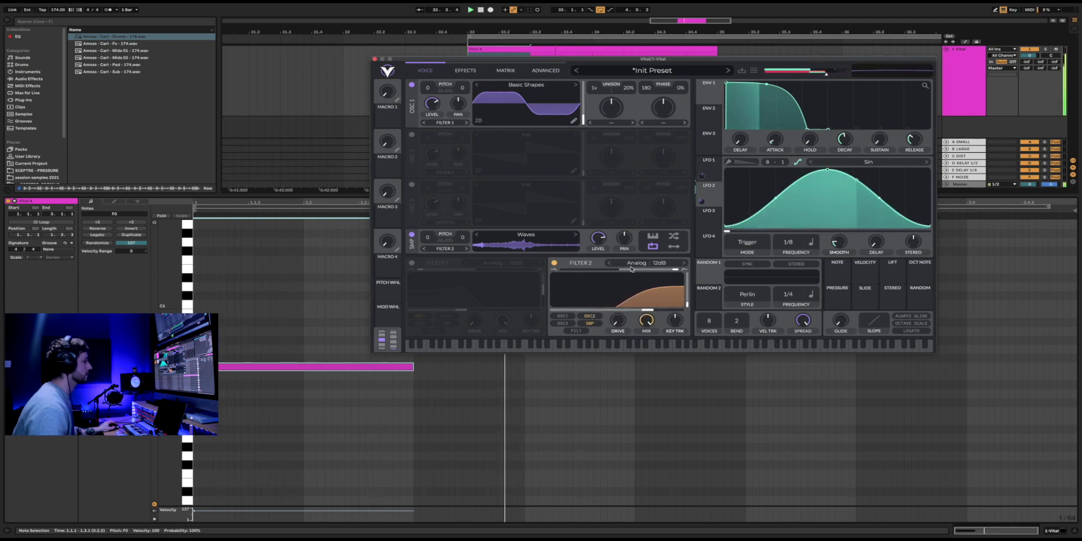
drag(600, 242, 601, 238)
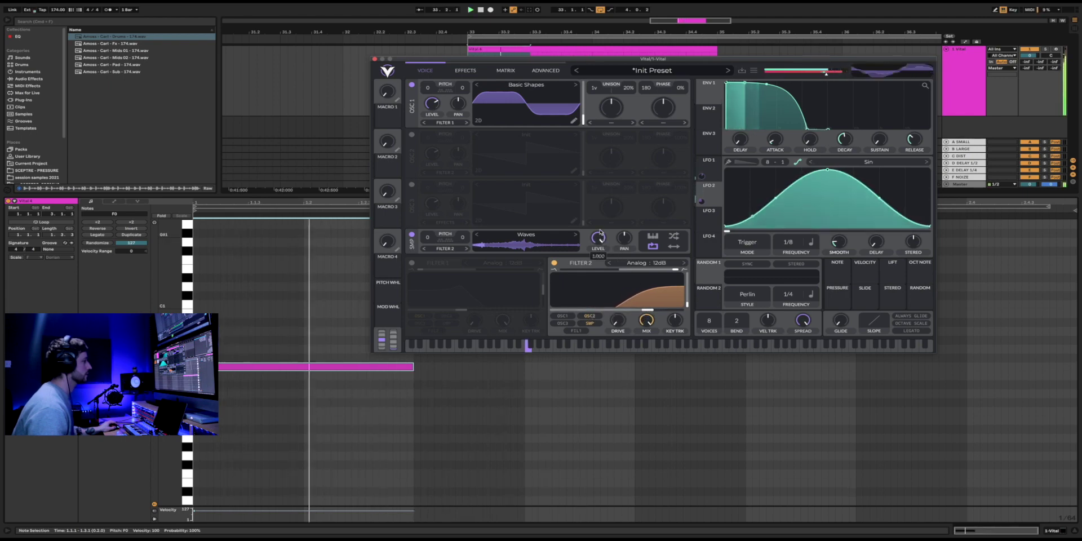
Set the distortion effect's Drive to about 13.79 dB while auditioning the bass
click(466, 71)
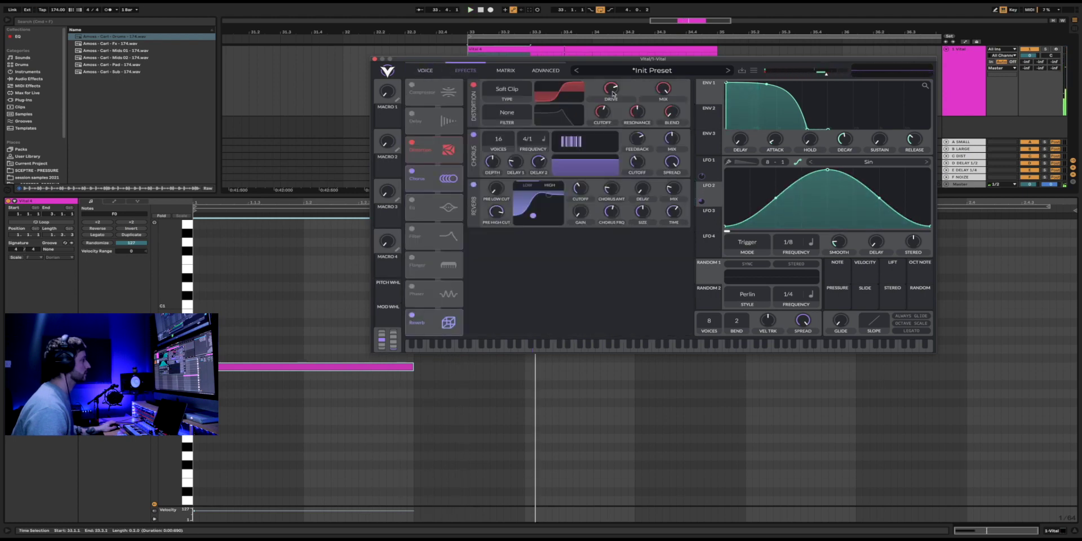
mouse_move(612, 93)
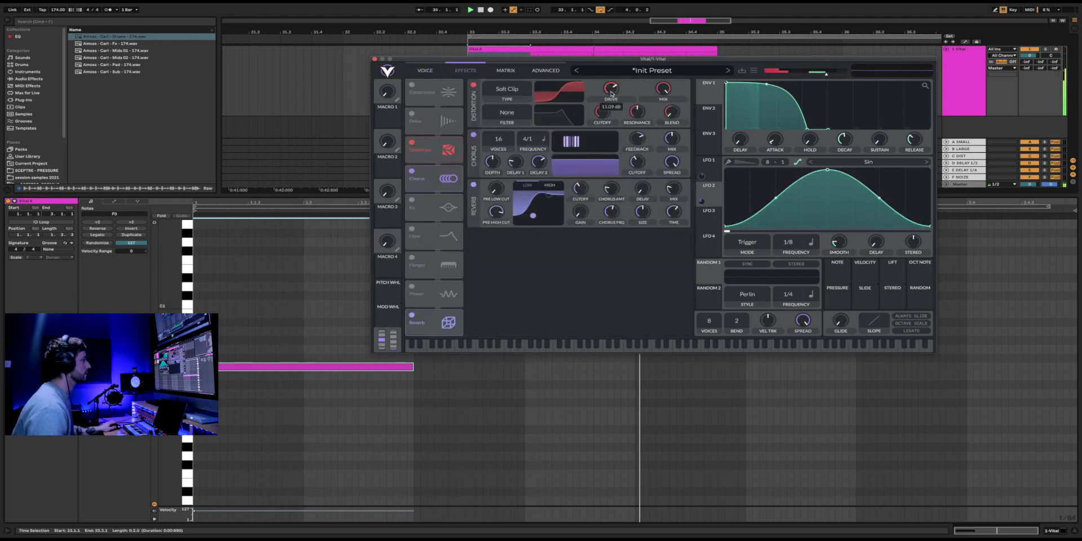
drag(612, 93, 610, 89)
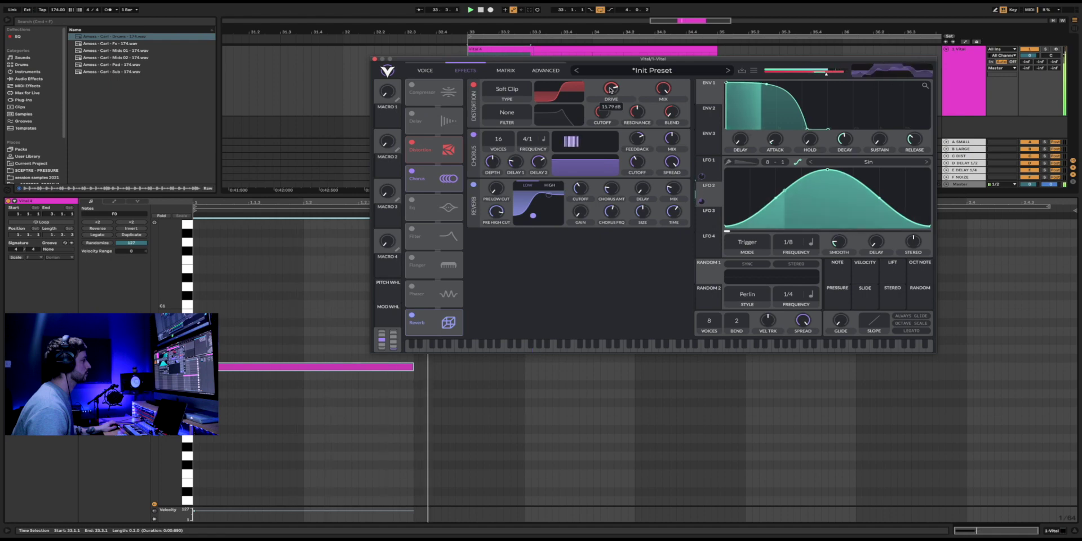
Fine-tune the distortion Drive during playback and raise the synth's output volume to about -2.88 dB
click(425, 71)
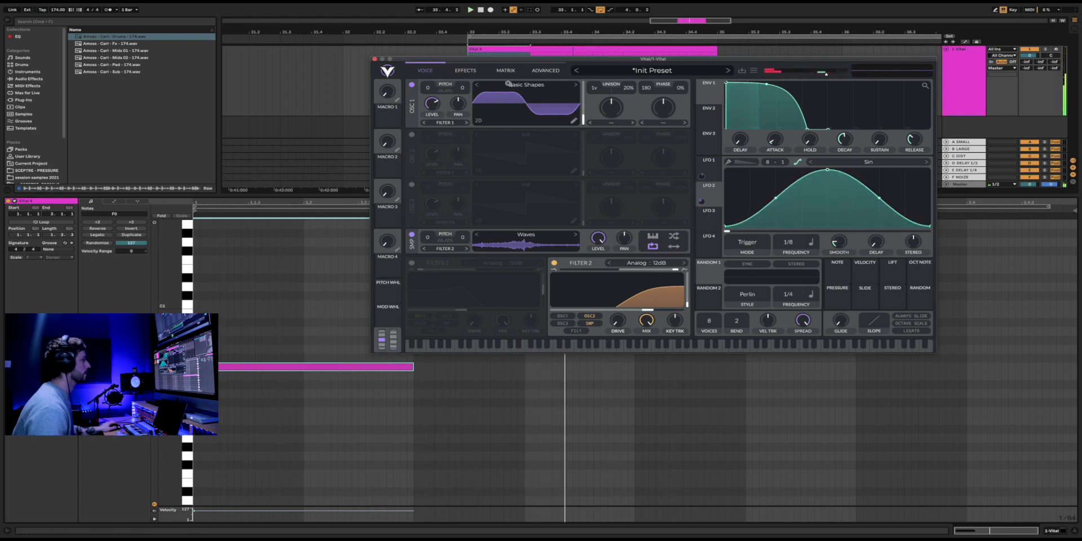
click(465, 71)
click(504, 71)
click(467, 71)
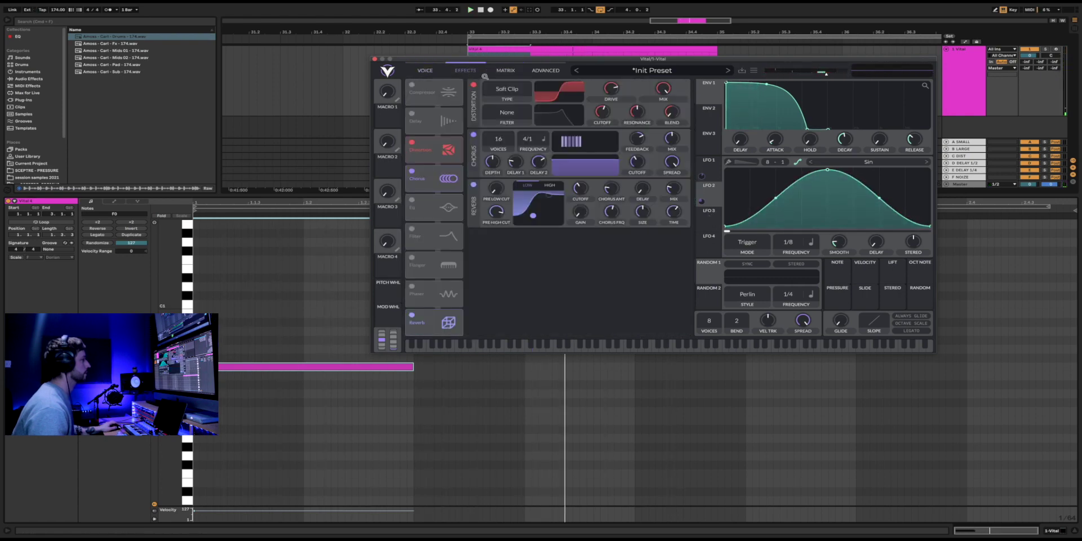
key(space)
drag(616, 90, 614, 94)
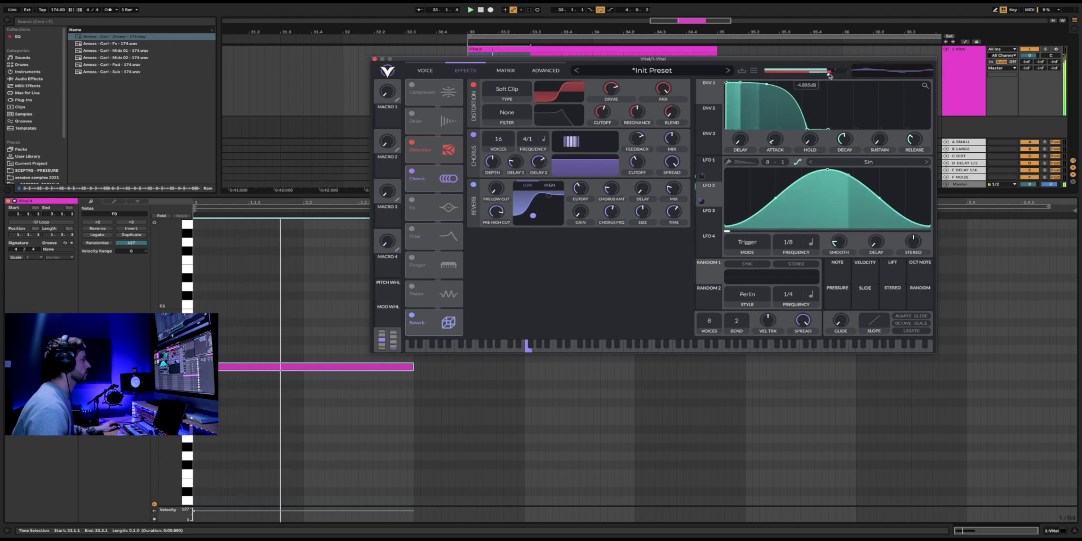
drag(828, 76, 833, 76)
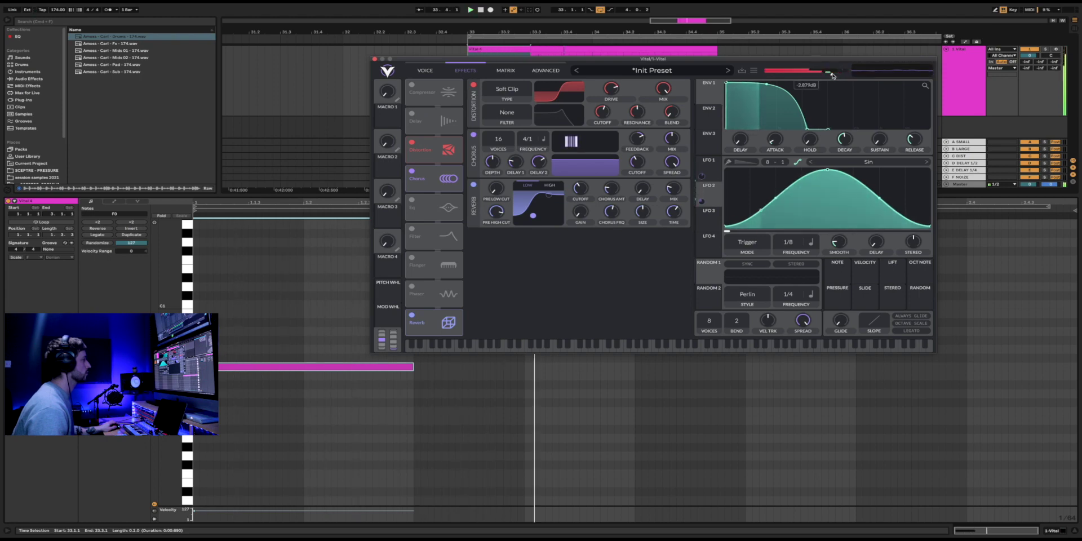
Set the patch to one voice with some glide, enable Always Glide and Legato, and arm the Vital track
click(425, 70)
click(458, 71)
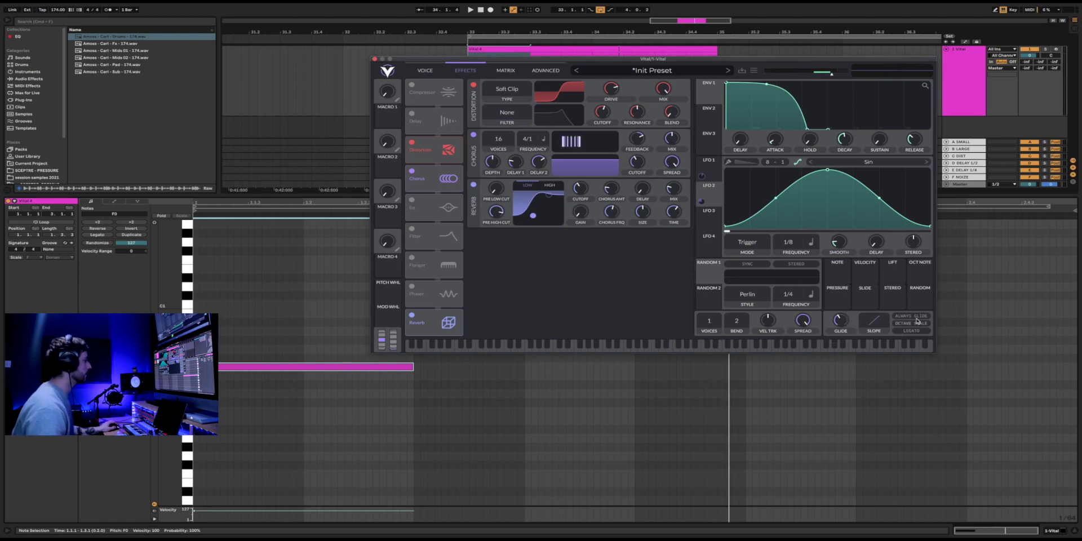
click(919, 332)
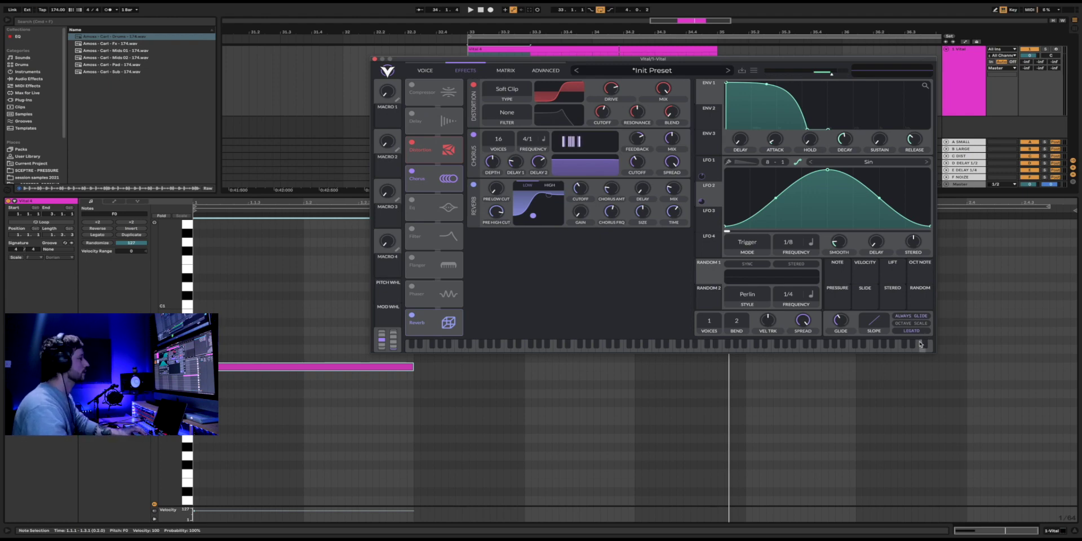
click(1058, 50)
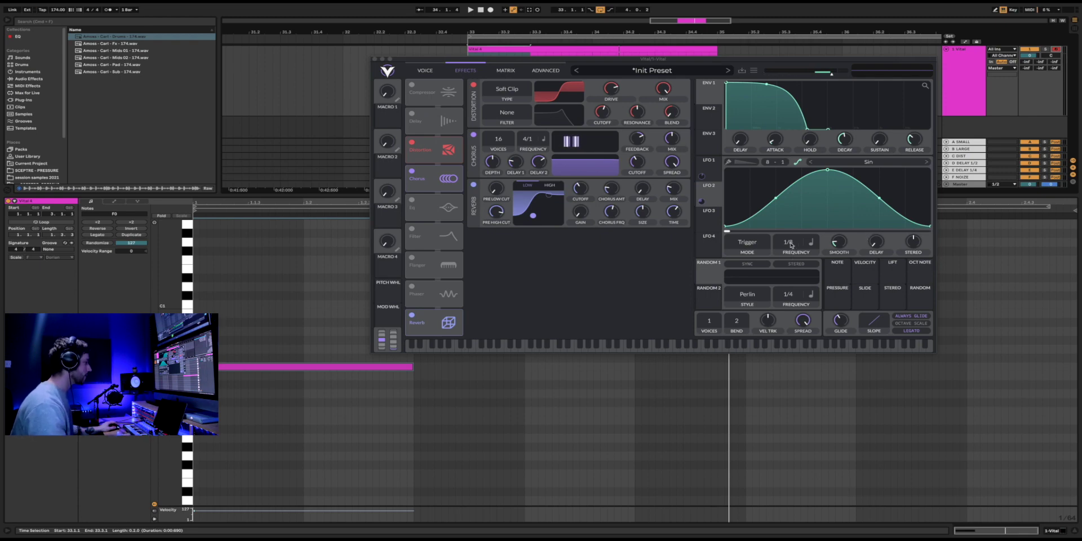
Close the synth window, enlarge the arrangement by shrinking the clip editor, and place the insert marker at bar 33
drag(434, 59, 452, 215)
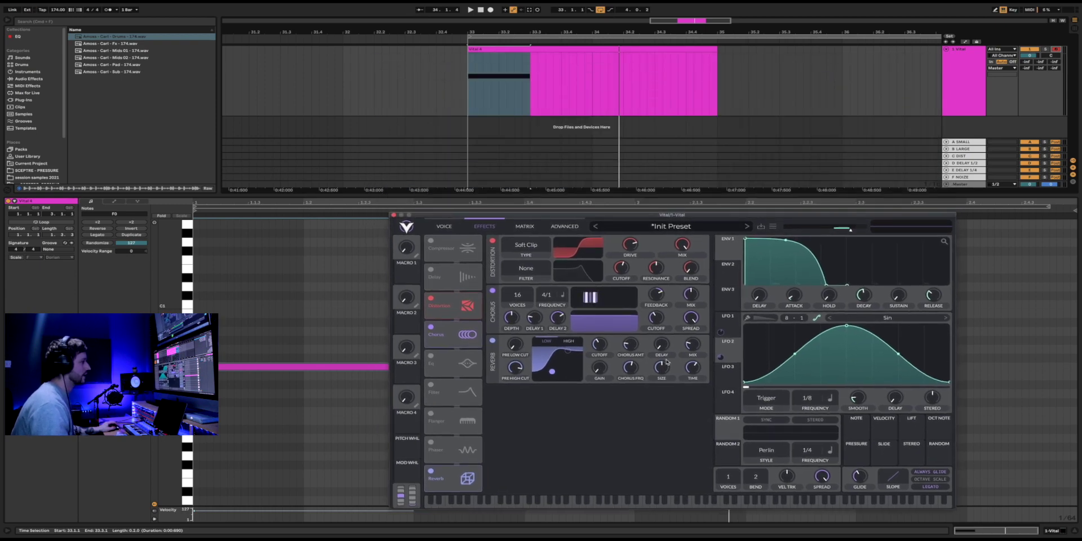
drag(499, 217, 482, 187)
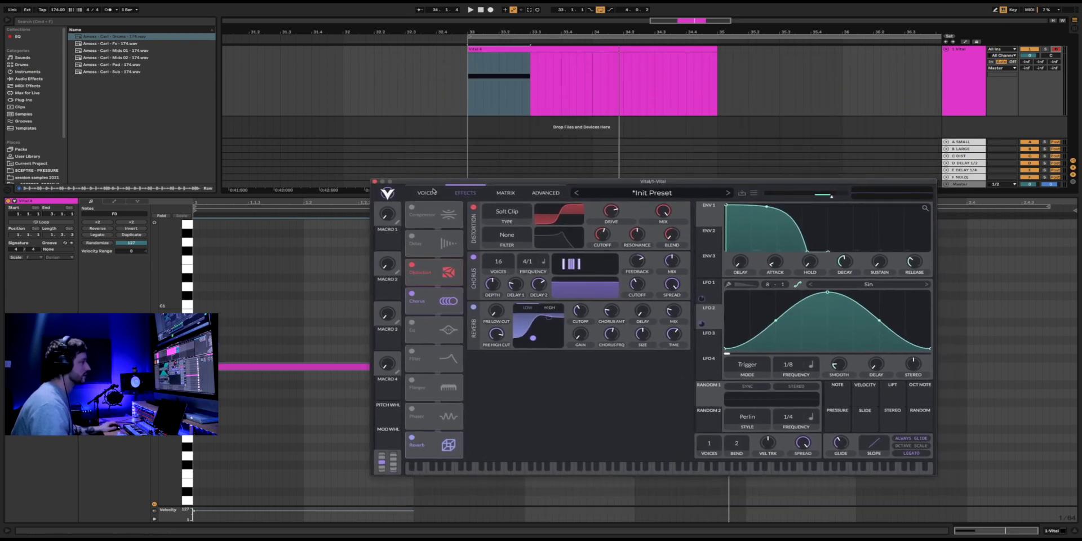
click(376, 184)
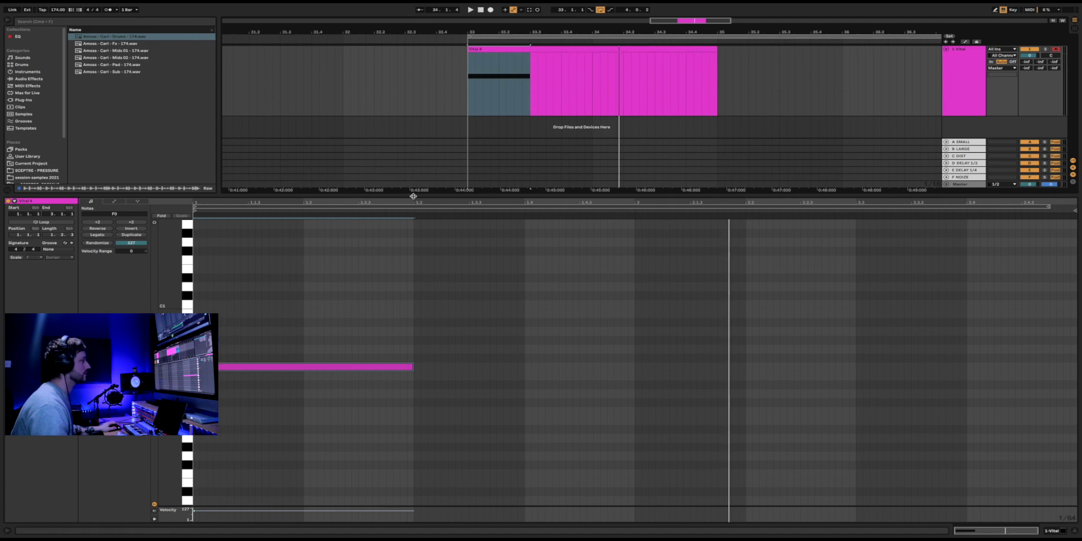
drag(413, 195, 415, 429)
click(471, 169)
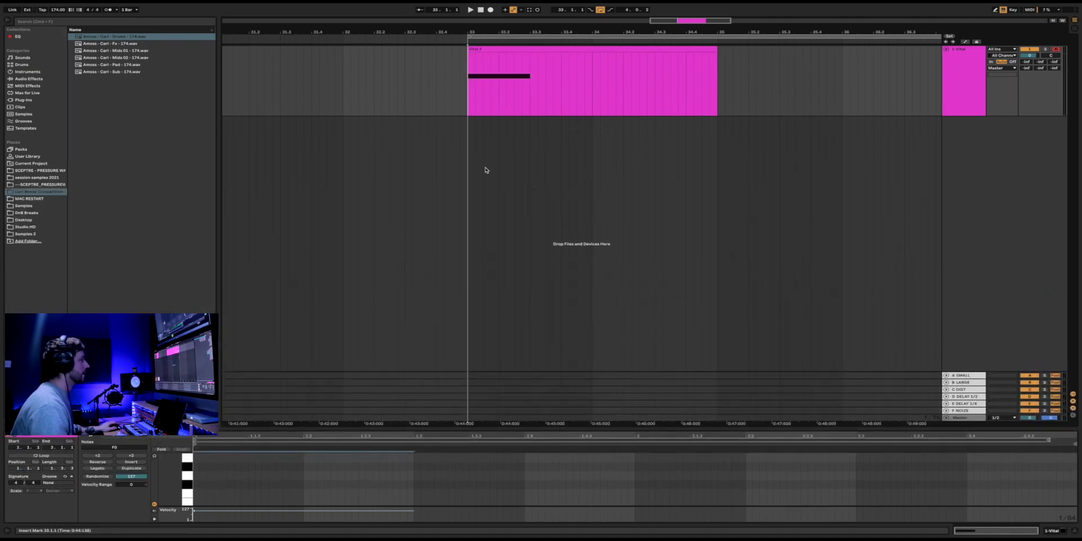
Insert an audio track below the Vital track, set its input to Resampling, and arm it for recording
right_click(938, 137)
click(965, 128)
right_click(964, 130)
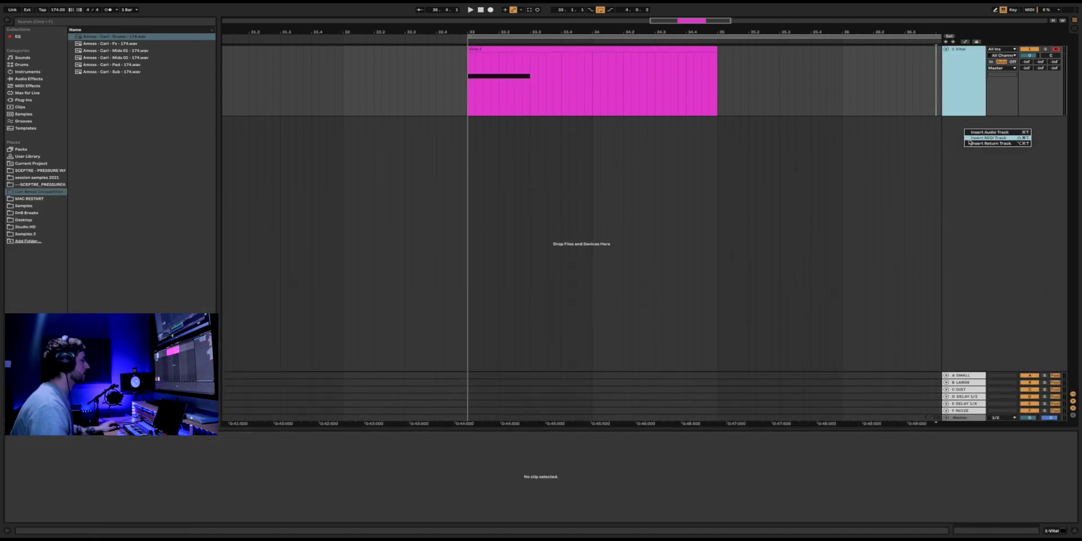
click(951, 129)
right_click(970, 137)
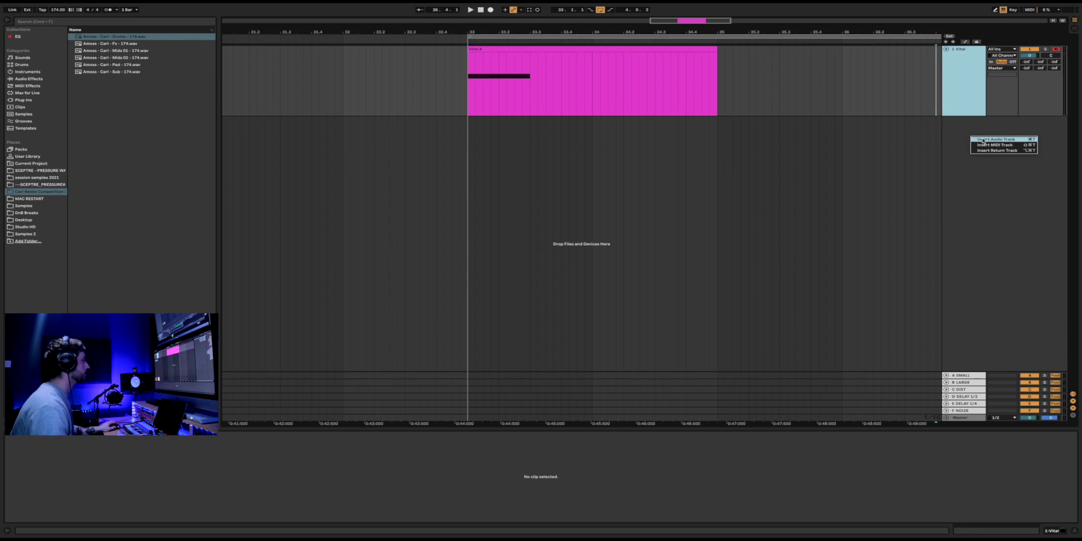
click(983, 139)
click(1001, 119)
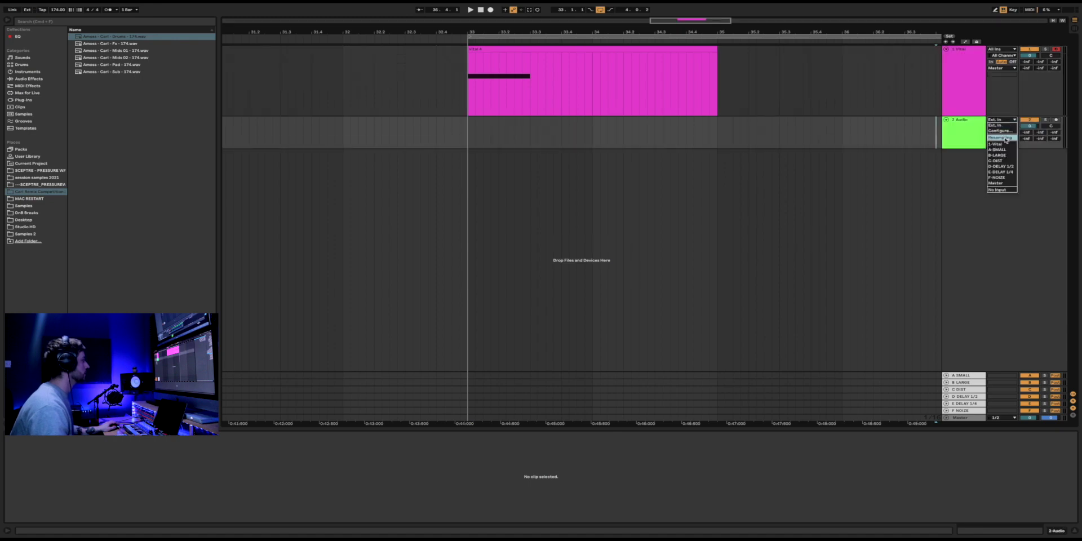
click(990, 139)
click(1056, 119)
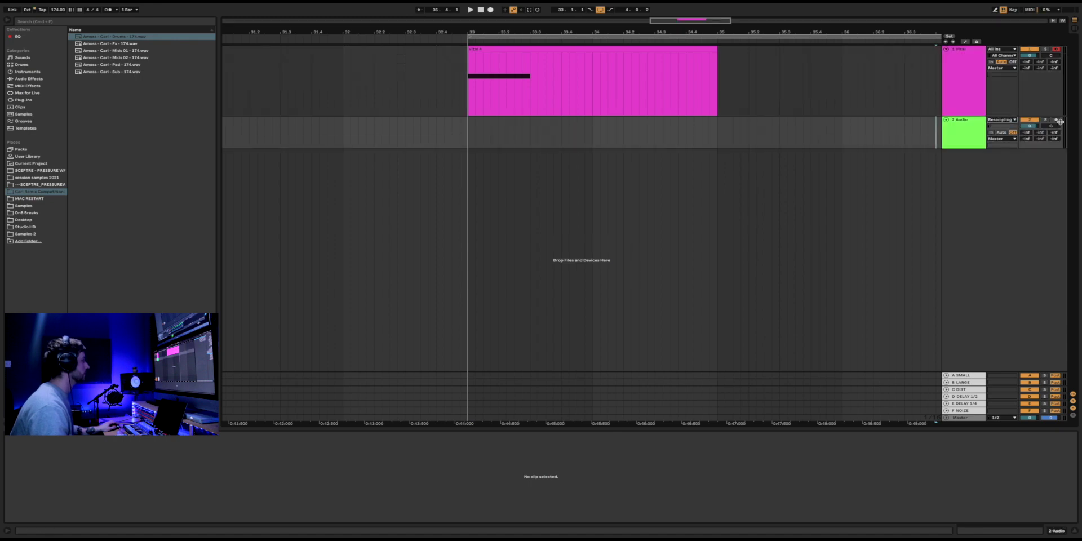
Record the Vital bass onto the audio track from bar 33, and move the recorded clip past the end of the MIDI clip
click(475, 135)
click(468, 134)
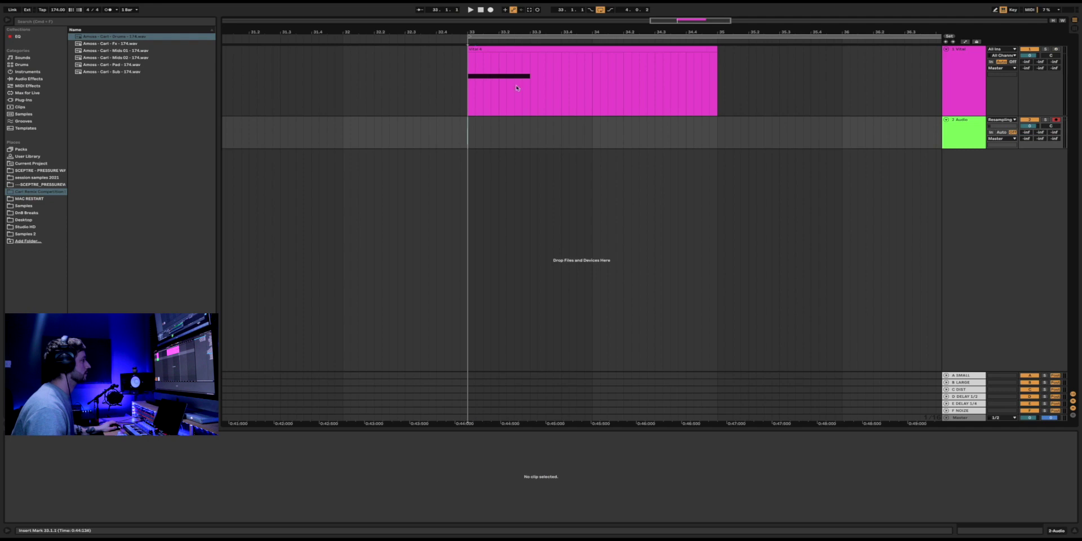
click(490, 10)
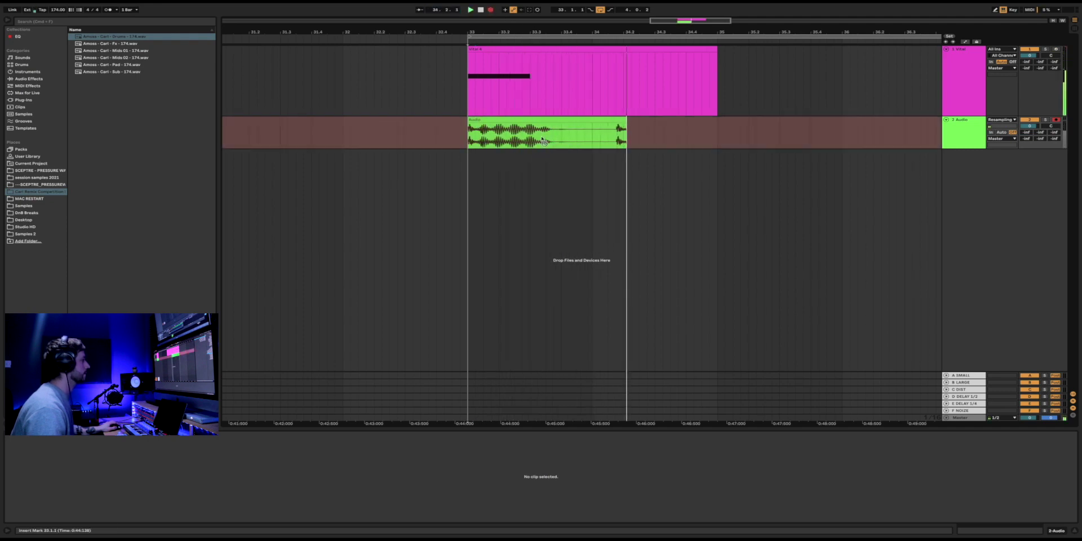
key(space)
drag(542, 140, 817, 140)
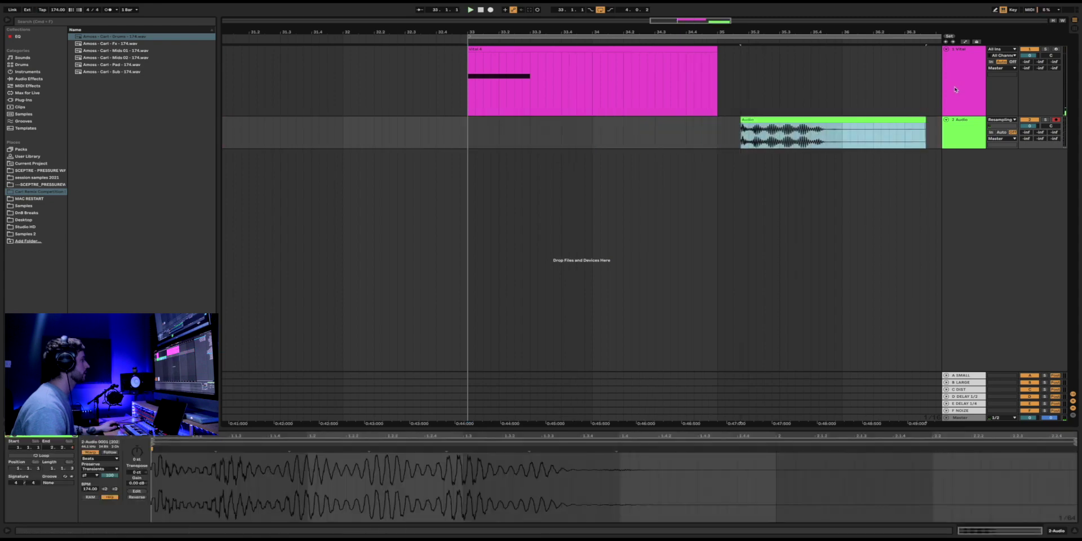
Reopen Vital on its track, disconnect LFO 2 from Volume, and play the bass without the modulation
click(956, 89)
key(shift+Tab)
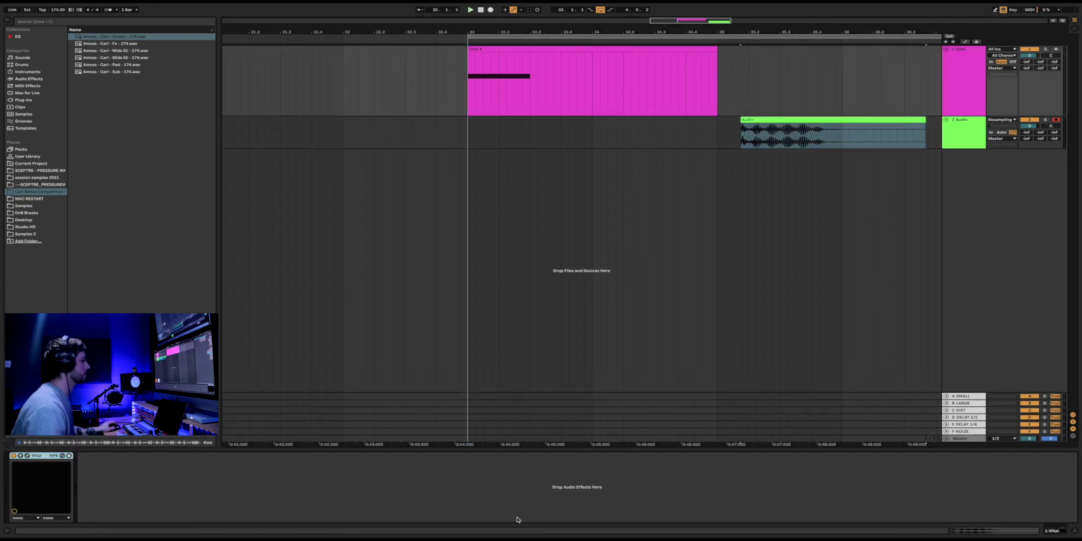
click(27, 455)
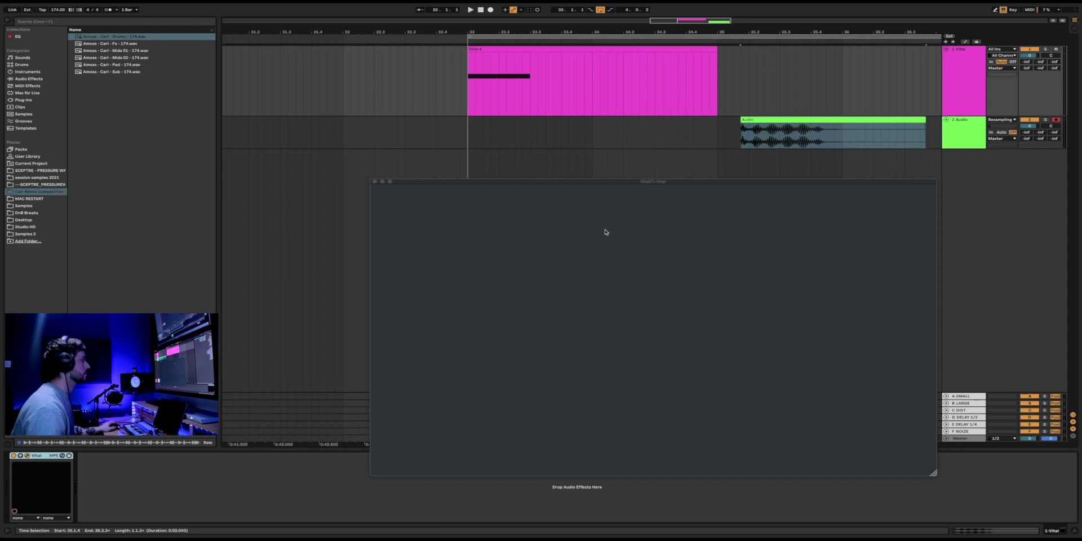
drag(671, 185, 549, 96)
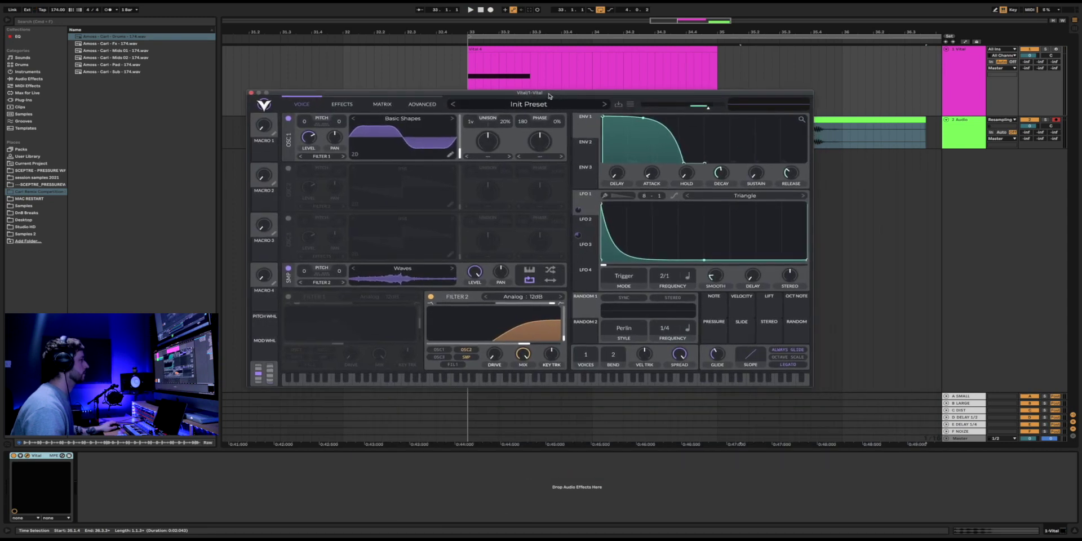
click(586, 235)
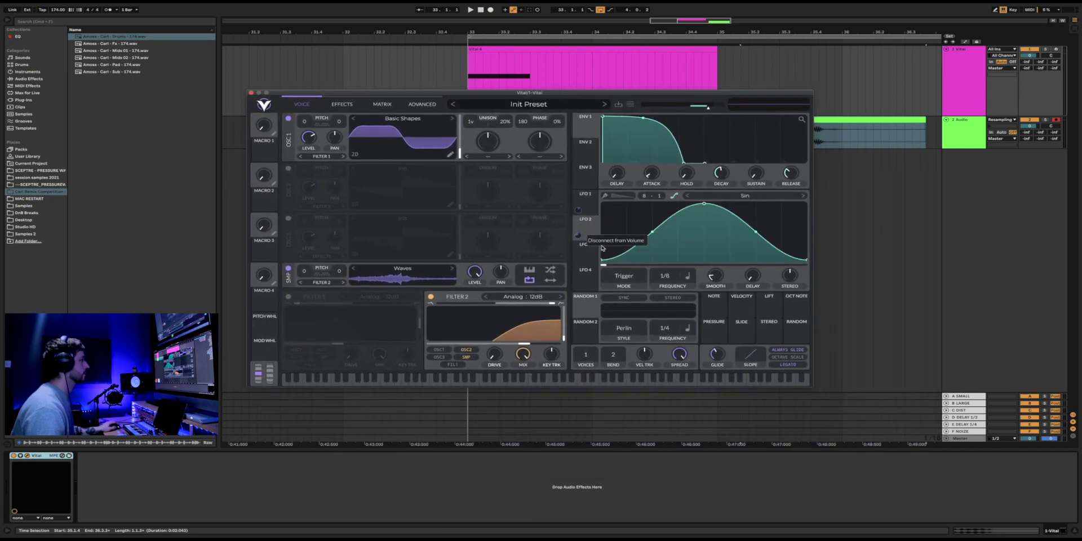
click(602, 243)
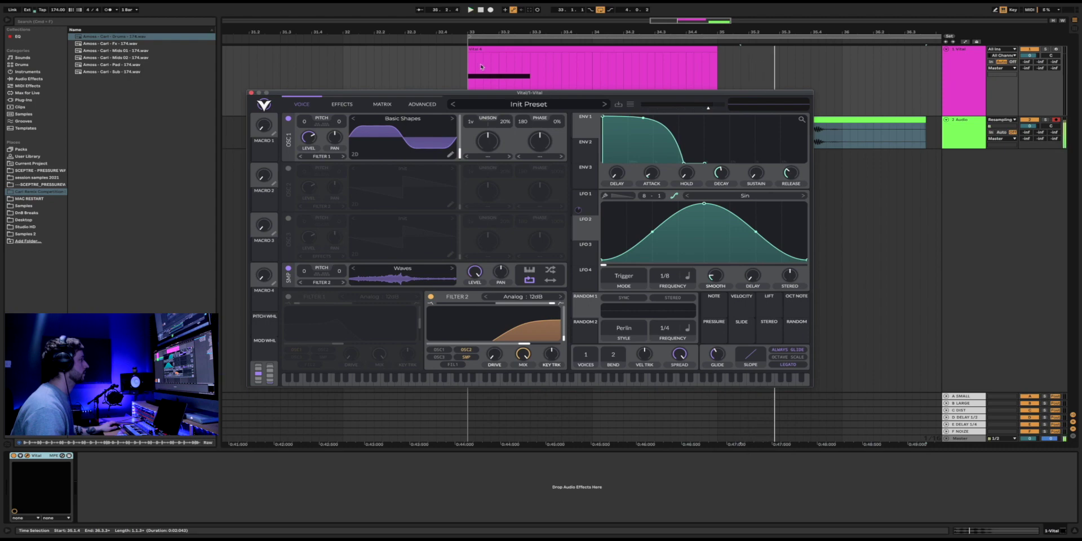
key(space)
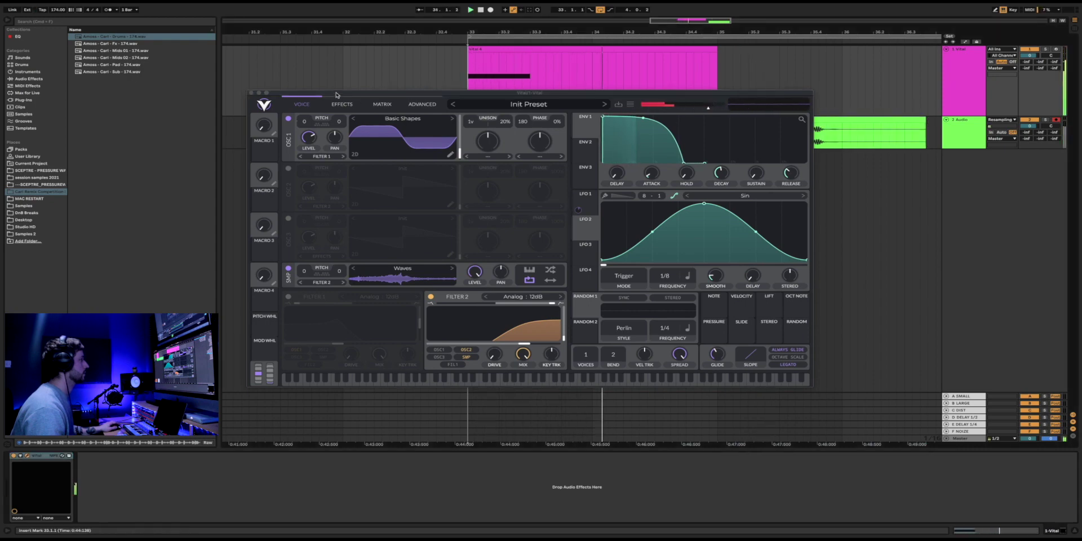
Close the synth window and record a second take of the bass onto the audio track from bar 33
click(251, 93)
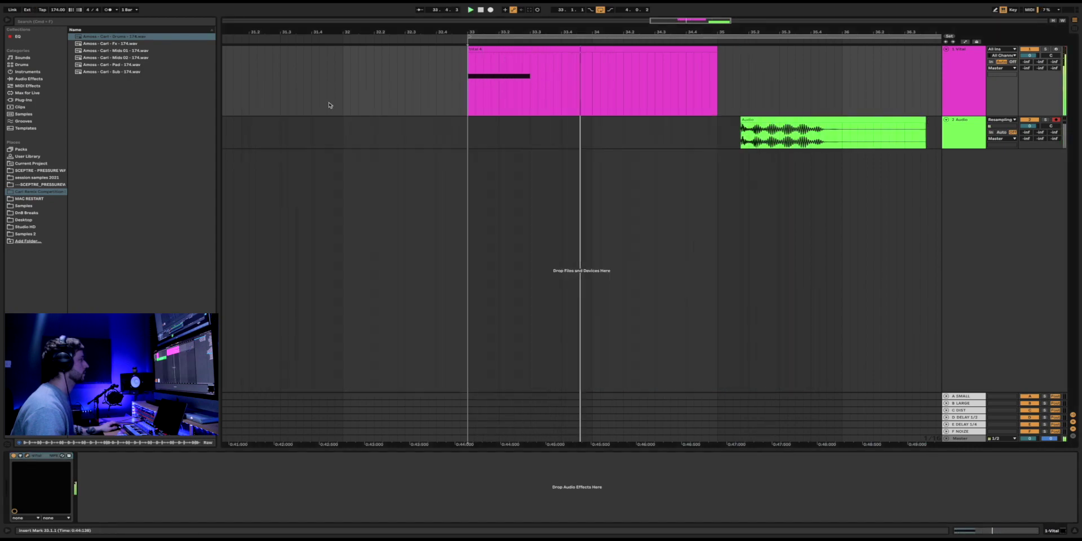
click(467, 141)
key(space)
click(490, 9)
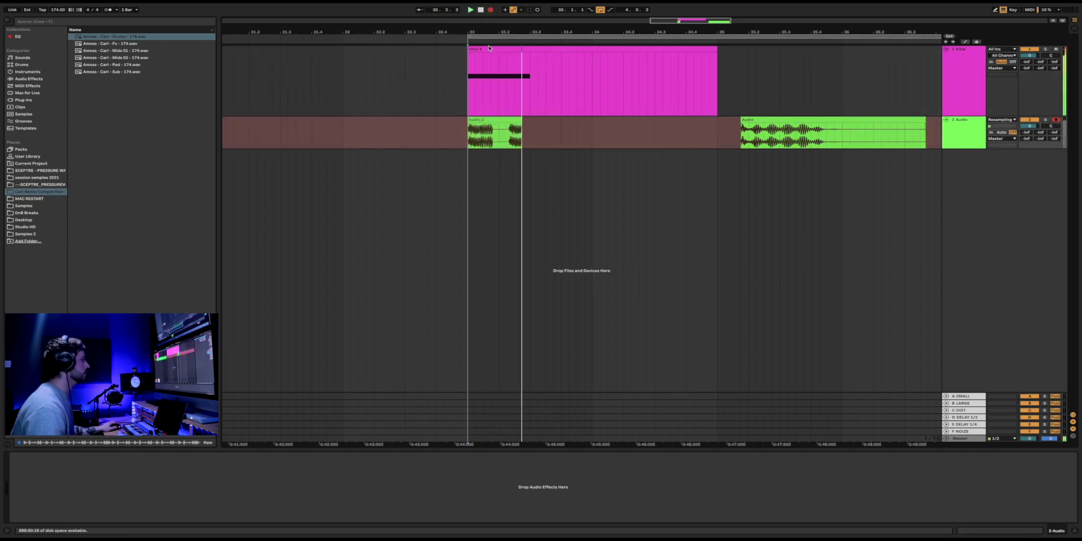
key(space)
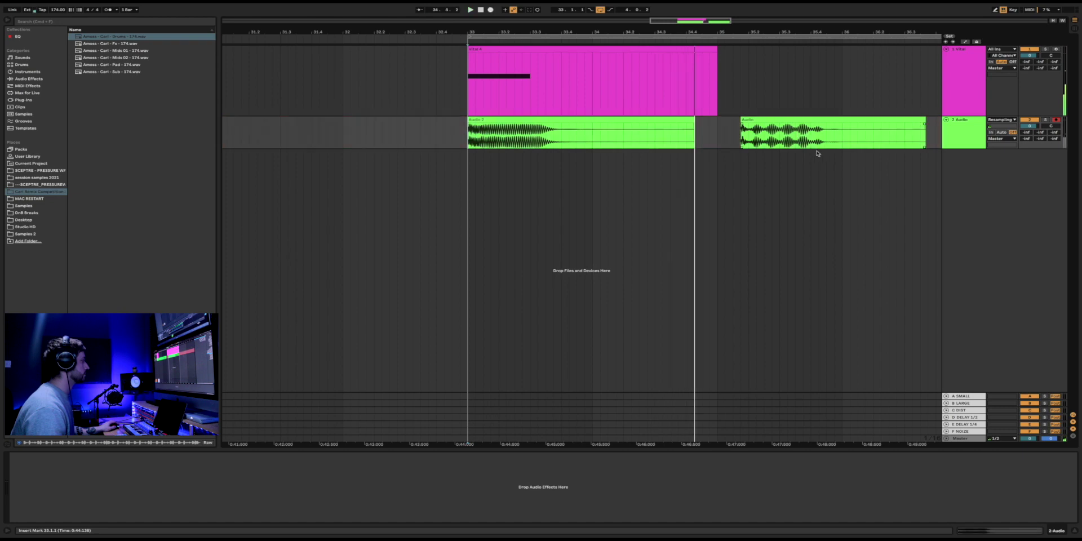
Insert a MIDI track below the resampling audio track and load an empty Sampler instrument on it
right_click(951, 174)
click(973, 183)
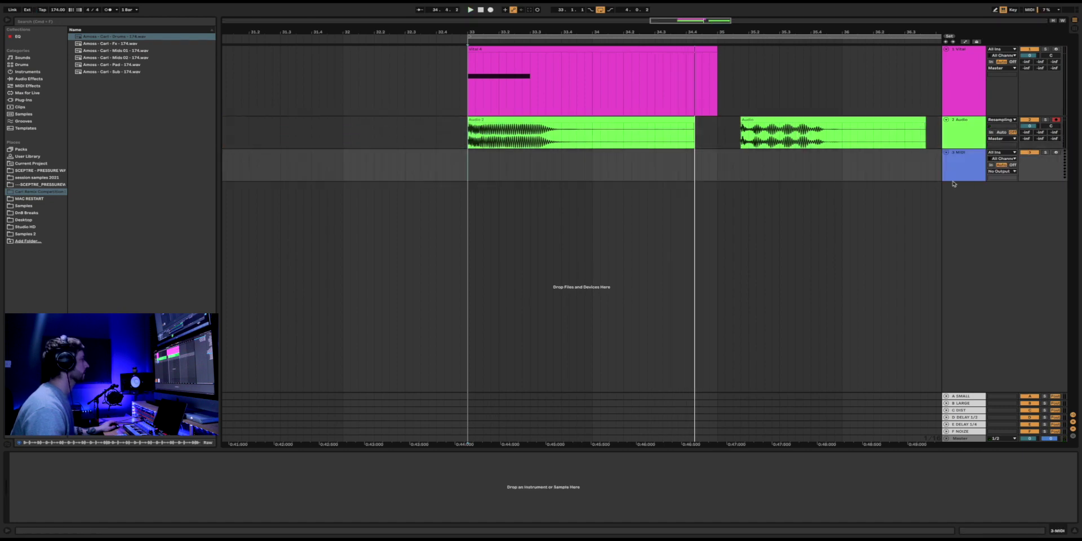
right_click(462, 176)
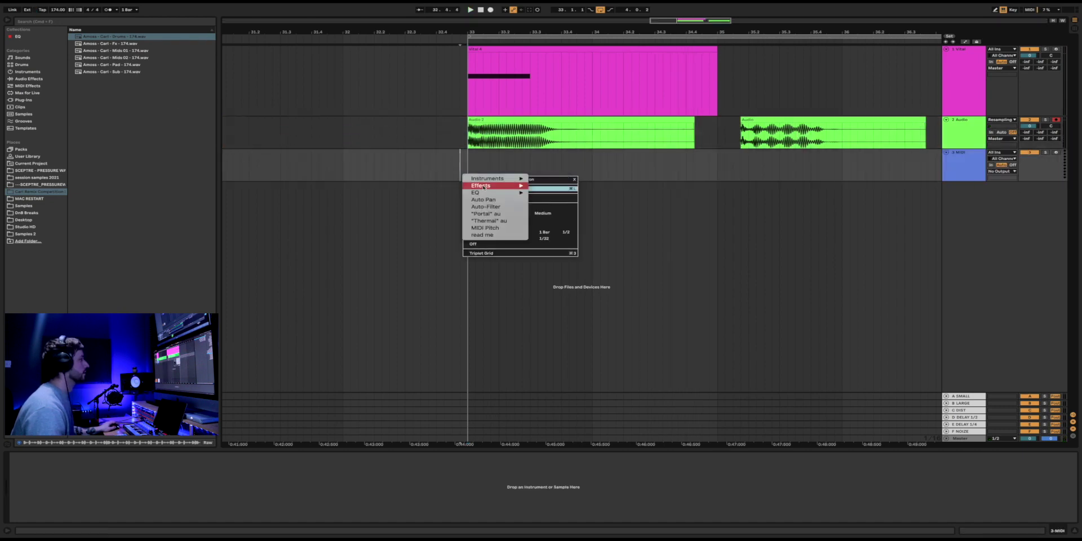
mouse_move(486, 178)
click(548, 192)
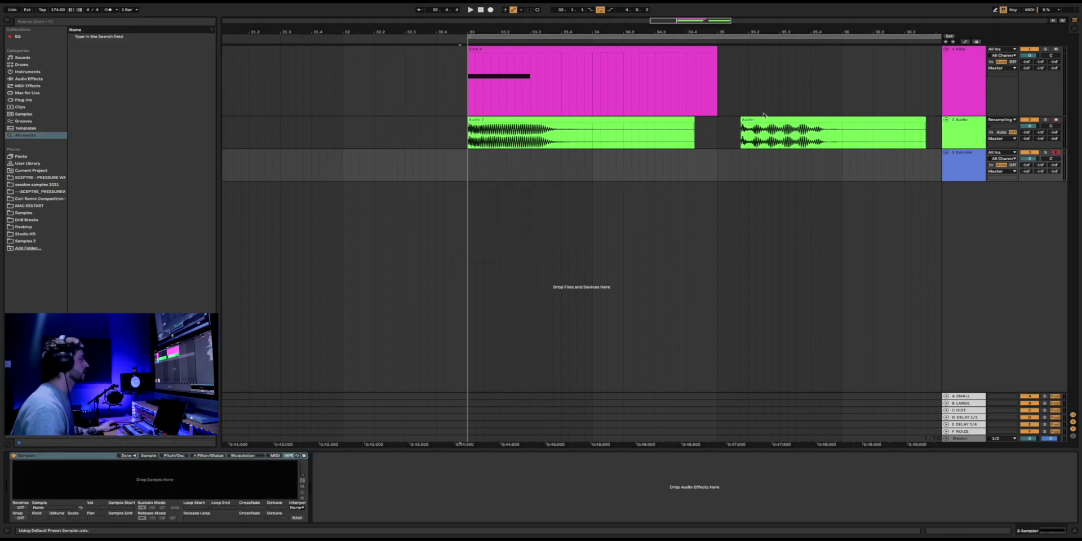
Load the LFO-modulated bass recording after the MIDI clip into Sampler as its sample, and raise Sampler's volume
drag(764, 119, 169, 488)
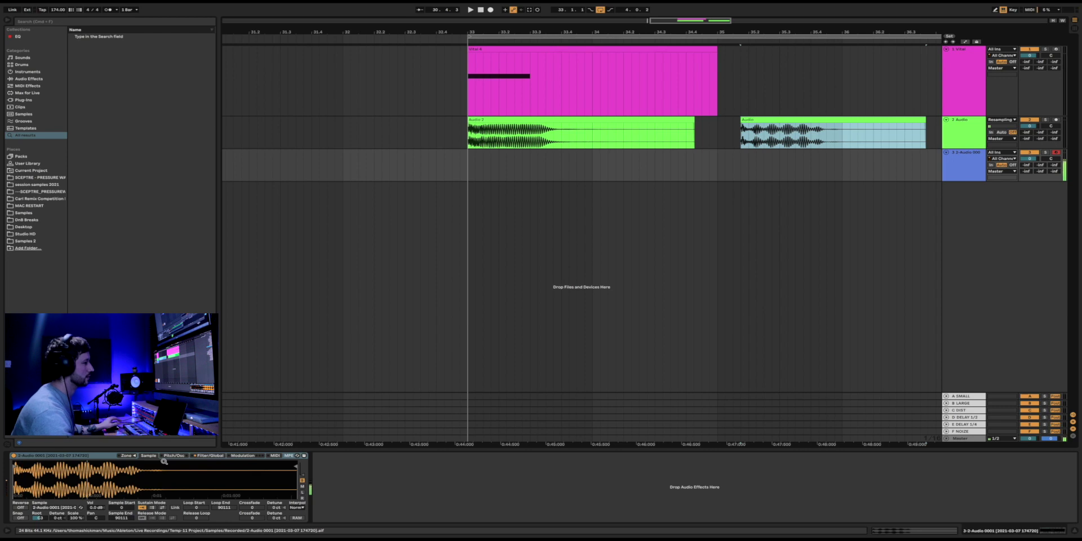
click(207, 455)
drag(213, 467, 214, 456)
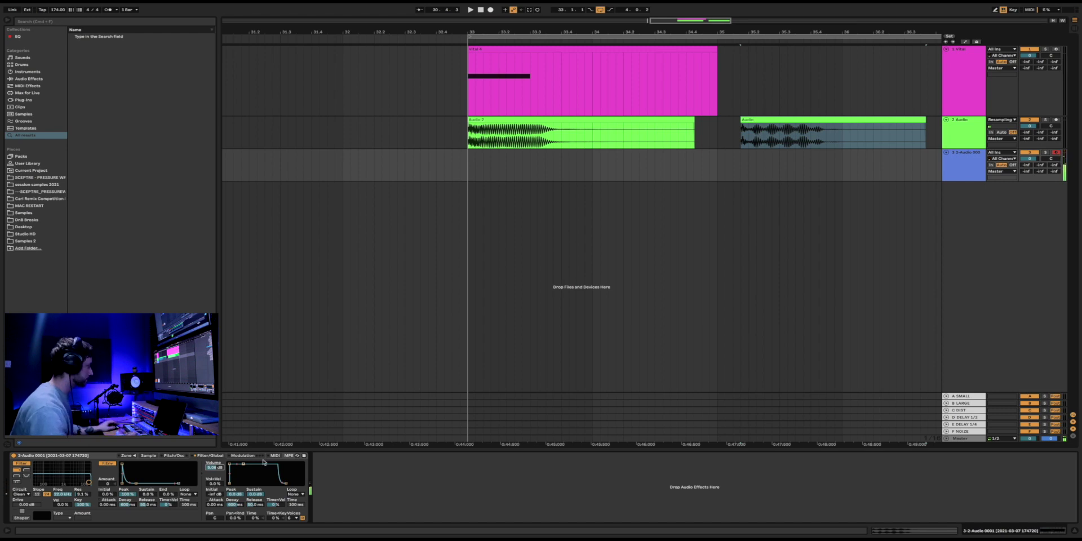
click(498, 261)
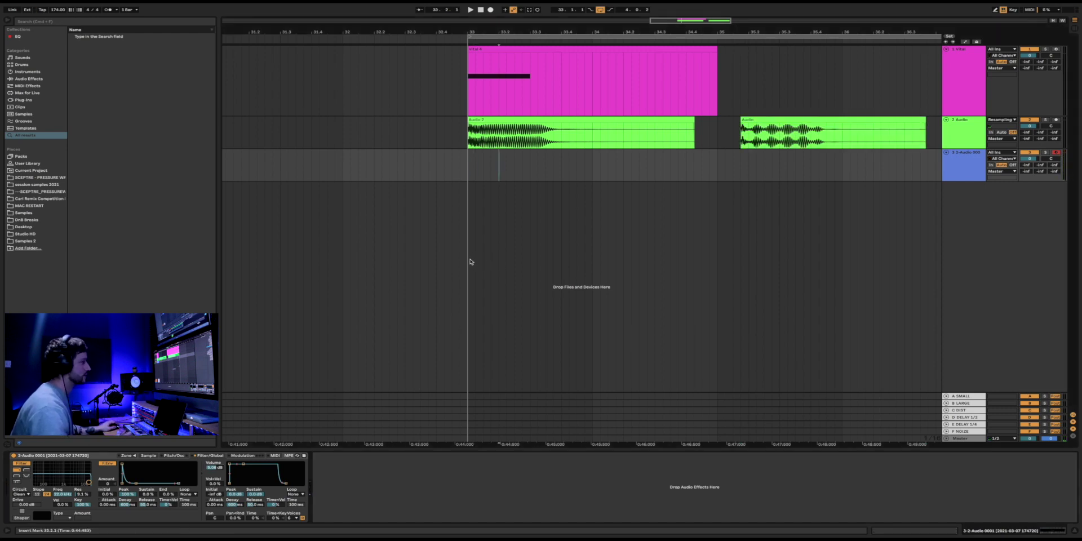
drag(471, 261, 555, 273)
click(554, 271)
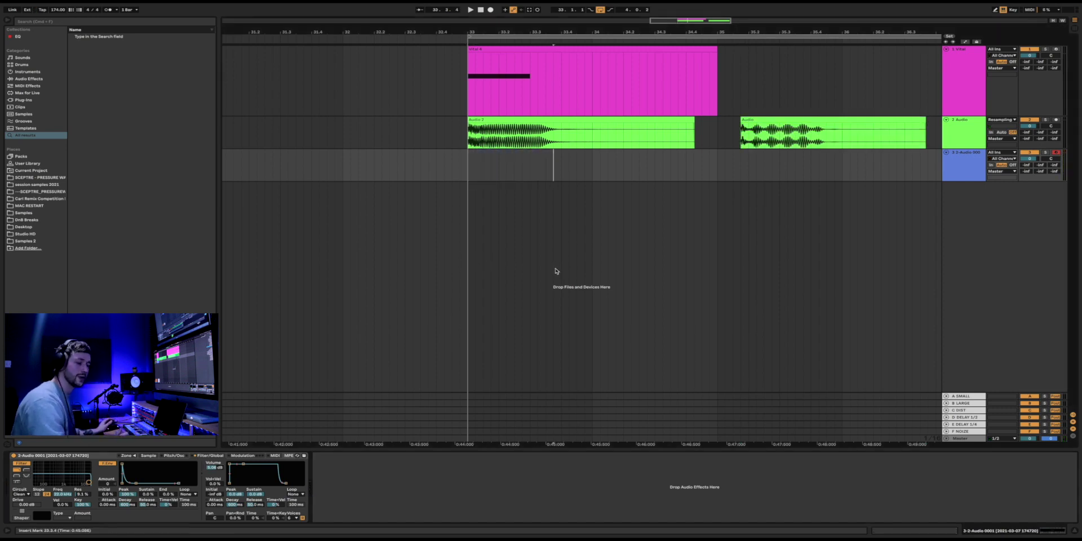